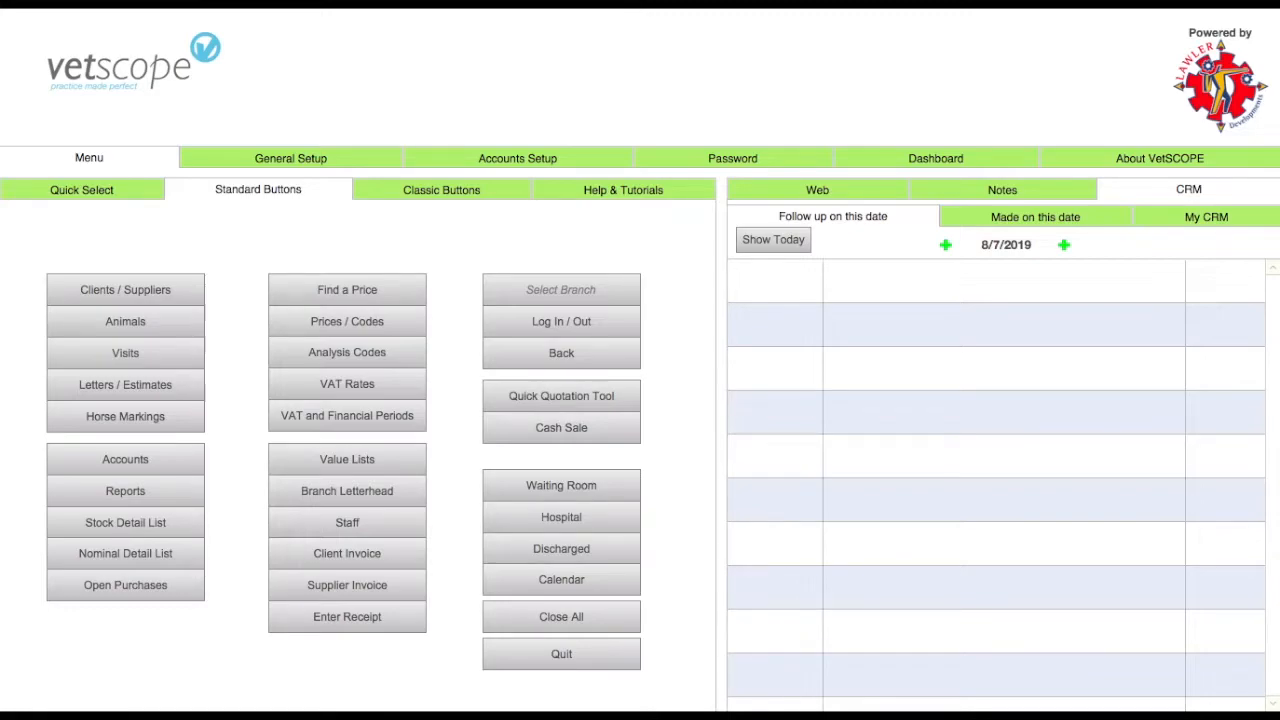
# Book an 11:45 am appointment for the cat Socks from the client's record and mark the patient as arrived.
pyautogui.click(125, 289)
pyautogui.click(645, 465)
pyautogui.click(1086, 580)
pyautogui.click(91, 422)
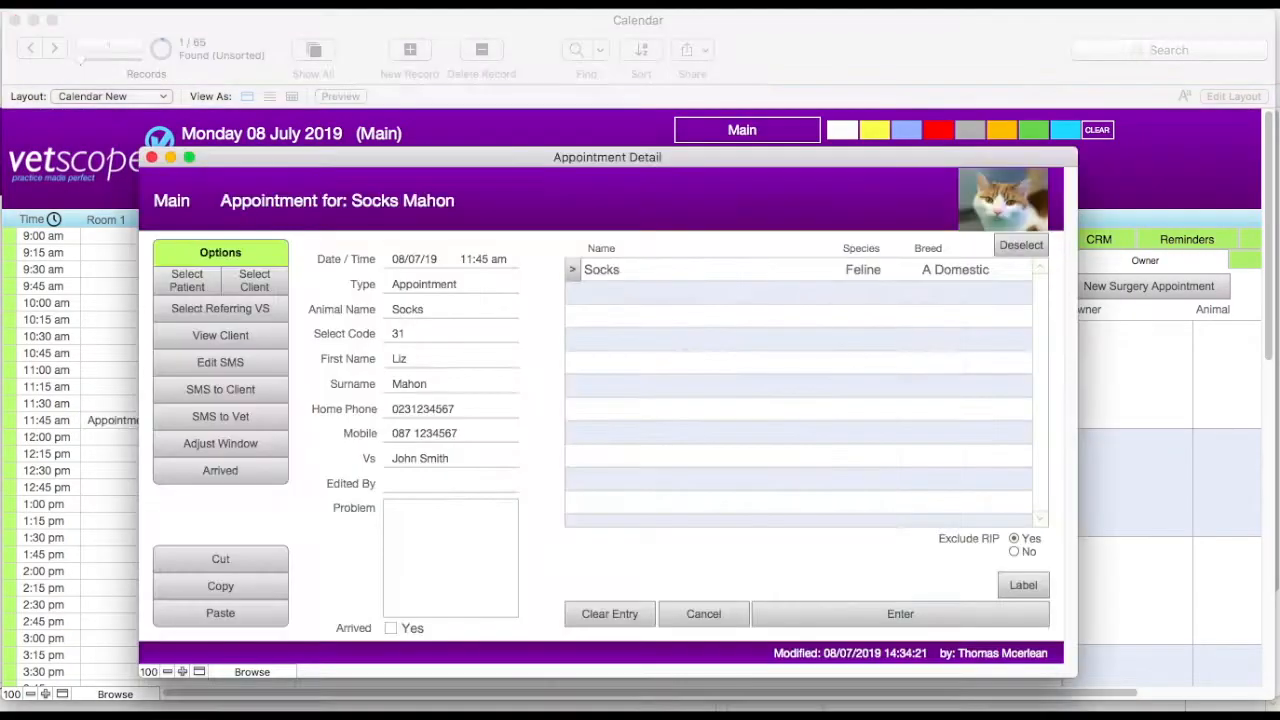
pyautogui.click(262, 474)
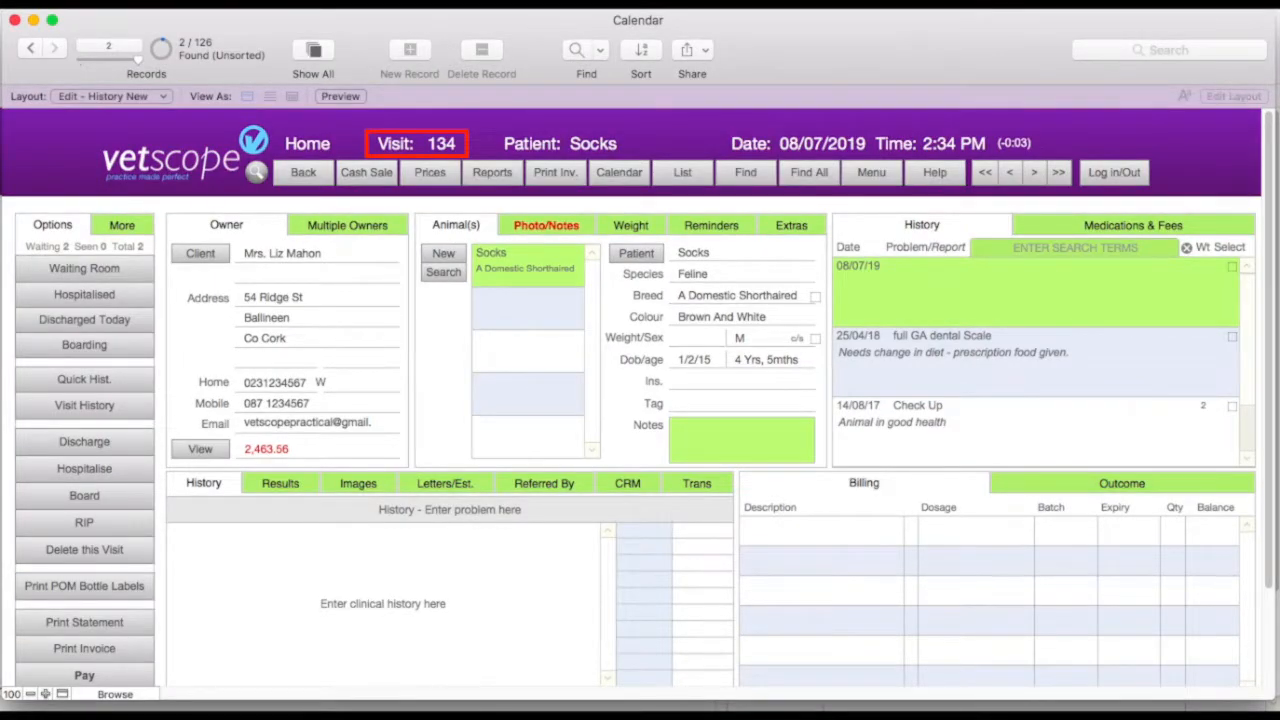
# Bill the visit for a VISIT FEE and FRONTLINE COMBO CAT 6S, and save the client invoice.
pyautogui.click(900, 480)
pyautogui.write('VISIT')
pyautogui.press('Return')
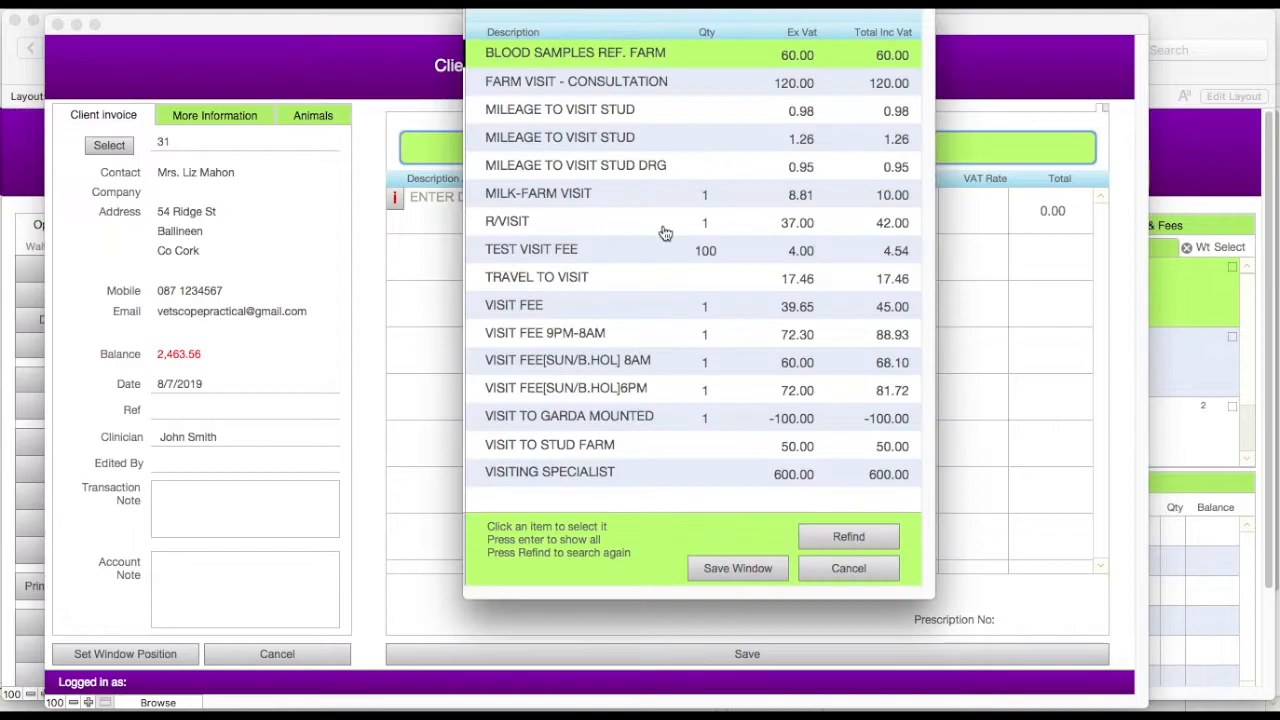
pyautogui.click(631, 305)
pyautogui.write('FRONT')
pyautogui.press('Return')
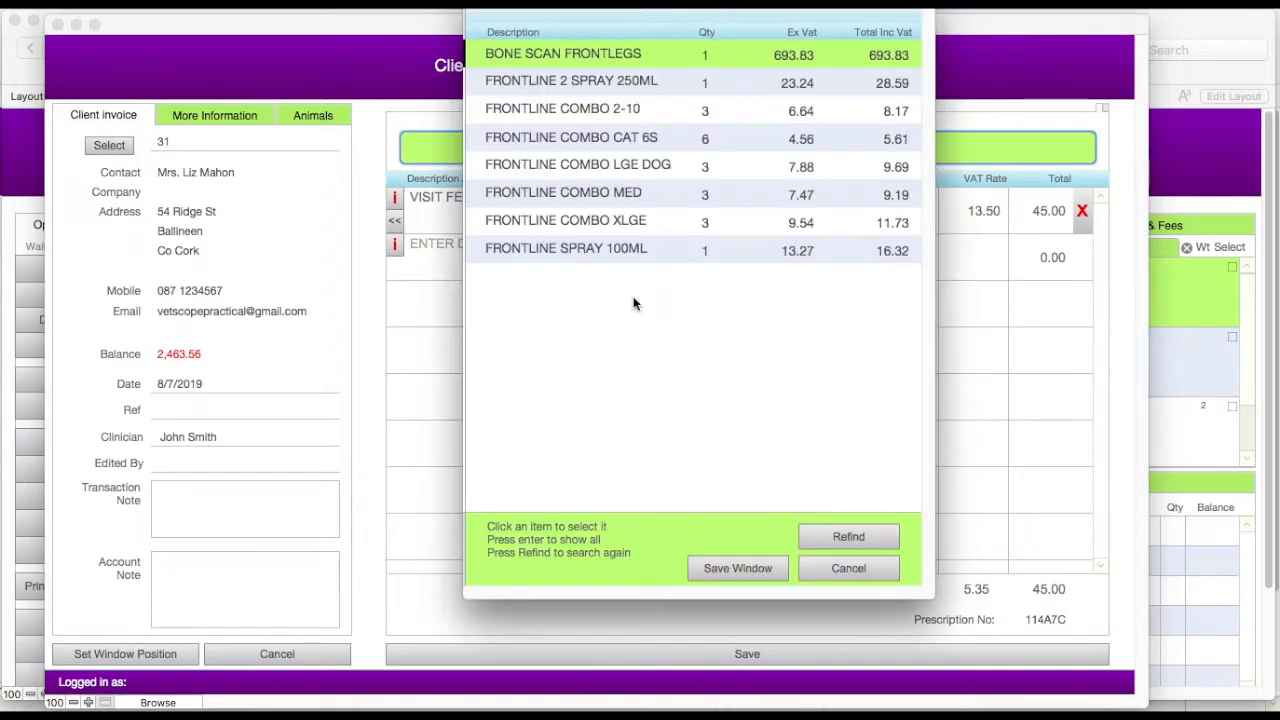
pyautogui.click(665, 141)
pyautogui.press('Return')
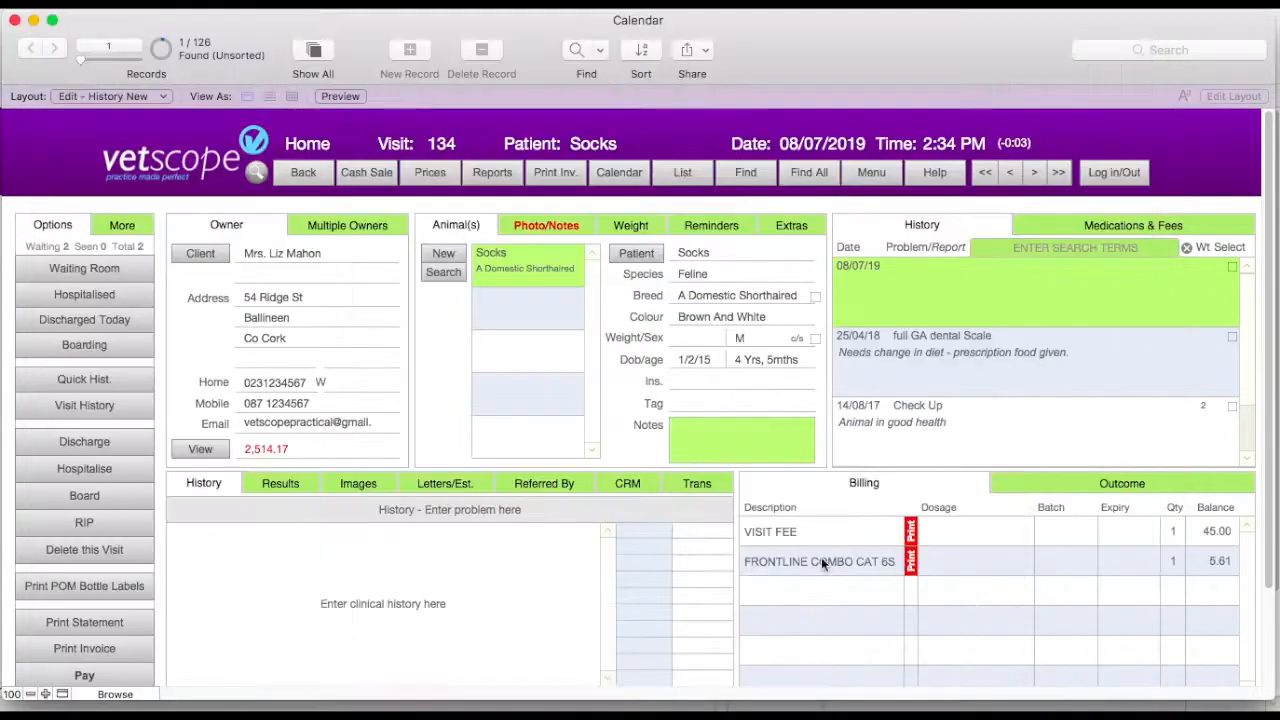
# Return to the main menu, open the accounts records and follow the new invoice to its linked visit.
pyautogui.click(871, 172)
pyautogui.click(168, 461)
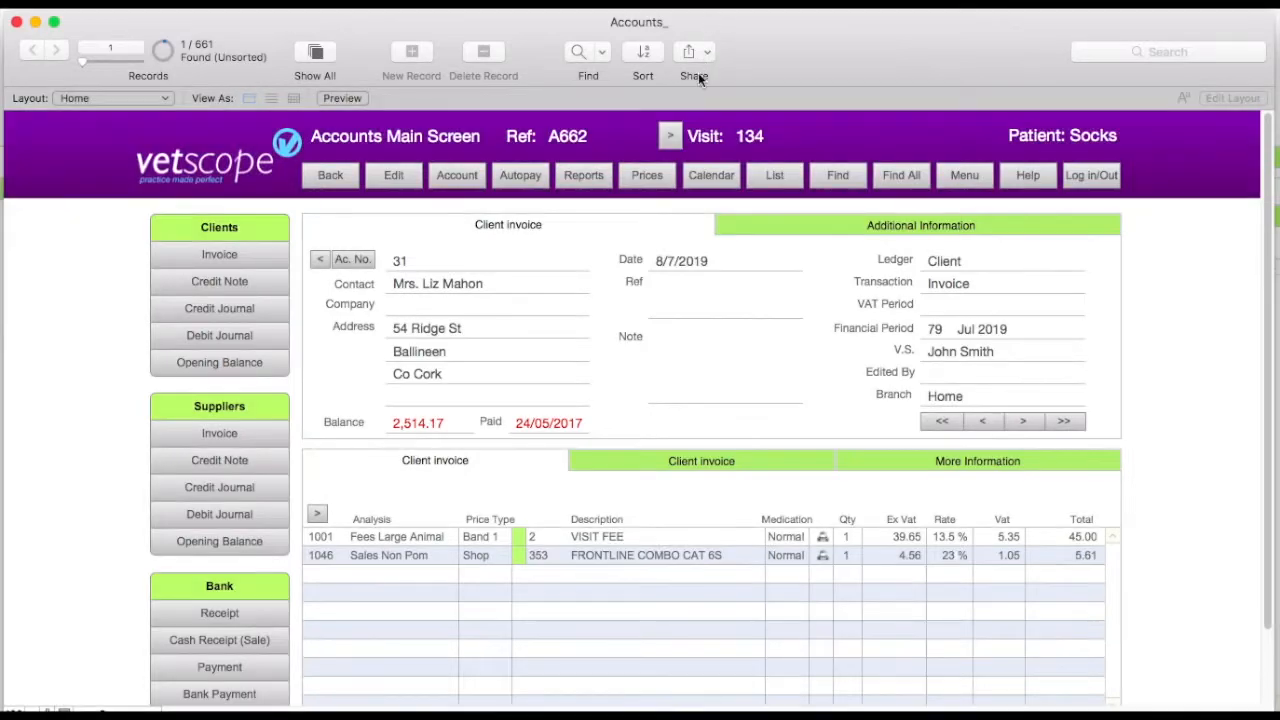
pyautogui.click(670, 135)
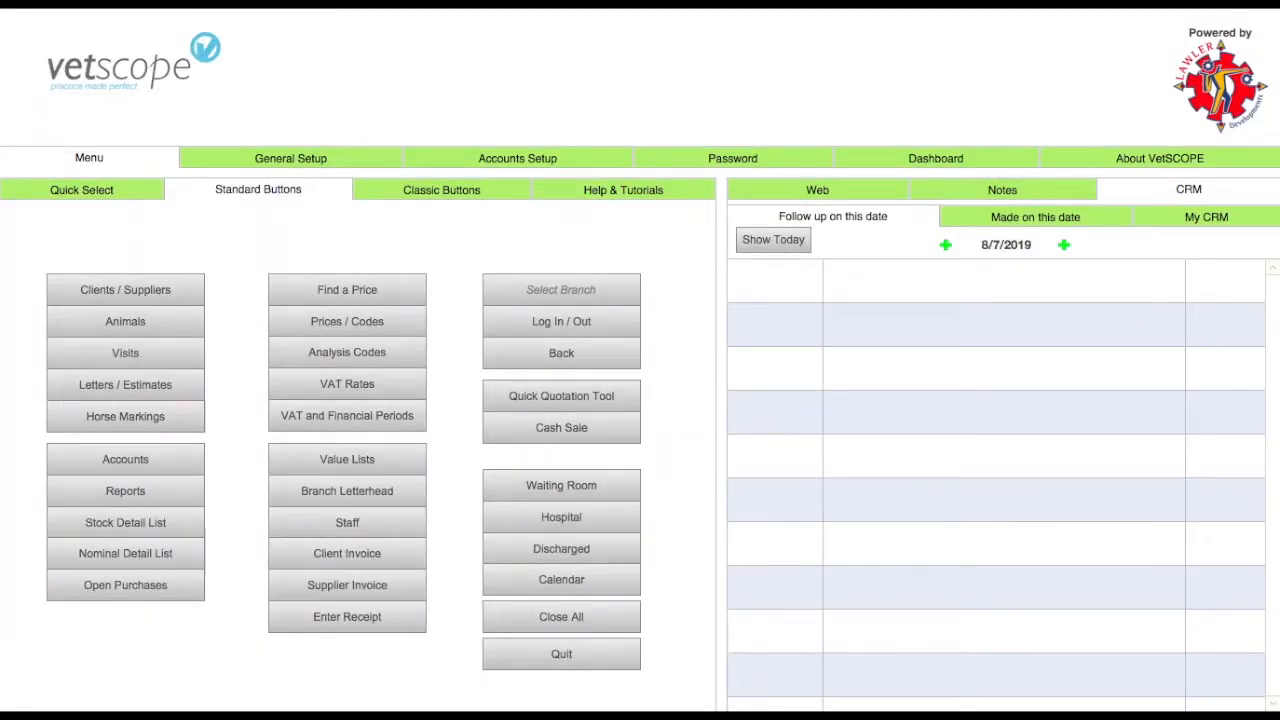
# Open the client records, view the 08/07/19 visit from the client's history, and return to the client.
pyautogui.click(177, 289)
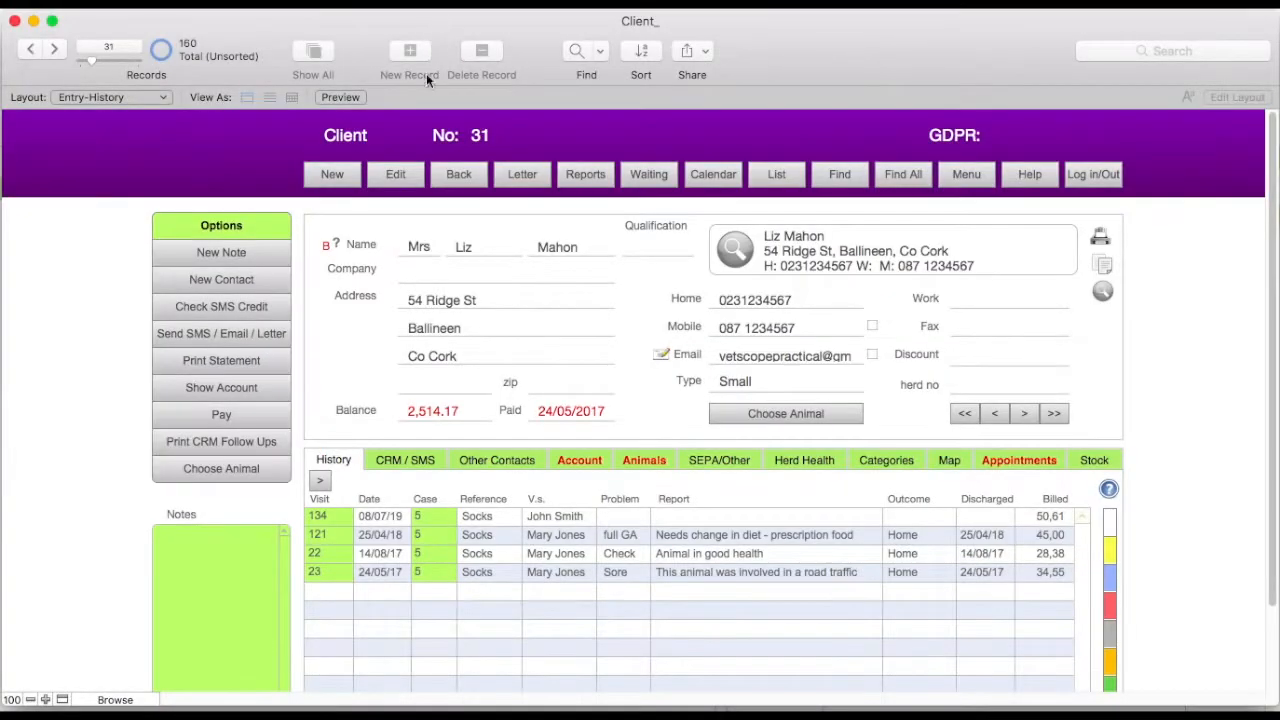
pyautogui.click(336, 522)
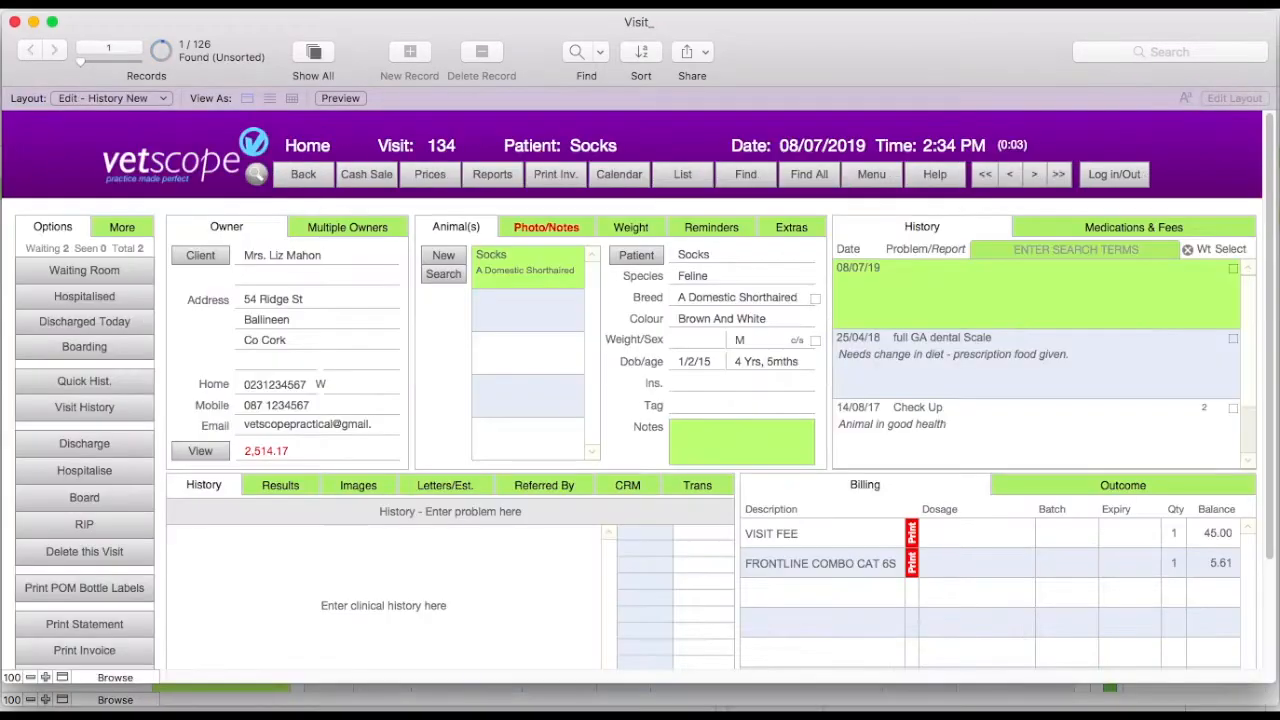
pyautogui.click(200, 255)
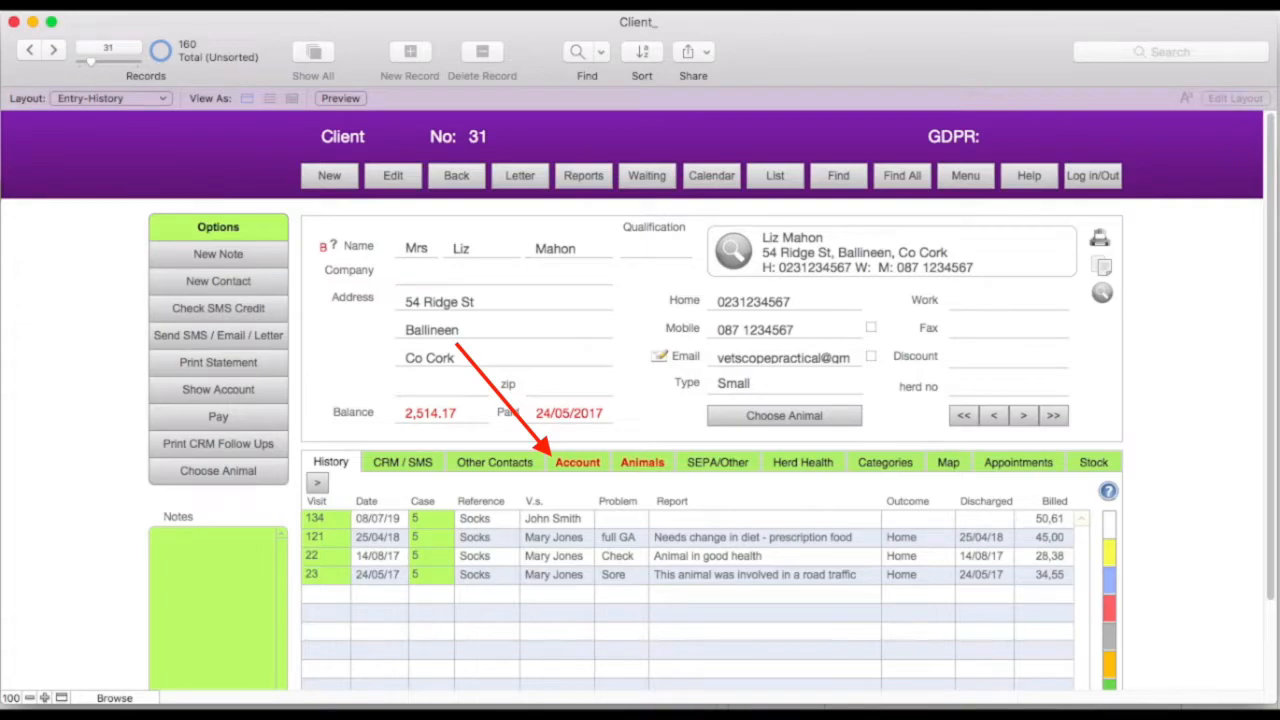
# View the 08/07/19 invoice from the client's account transactions and return to the client record.
pyautogui.click(580, 462)
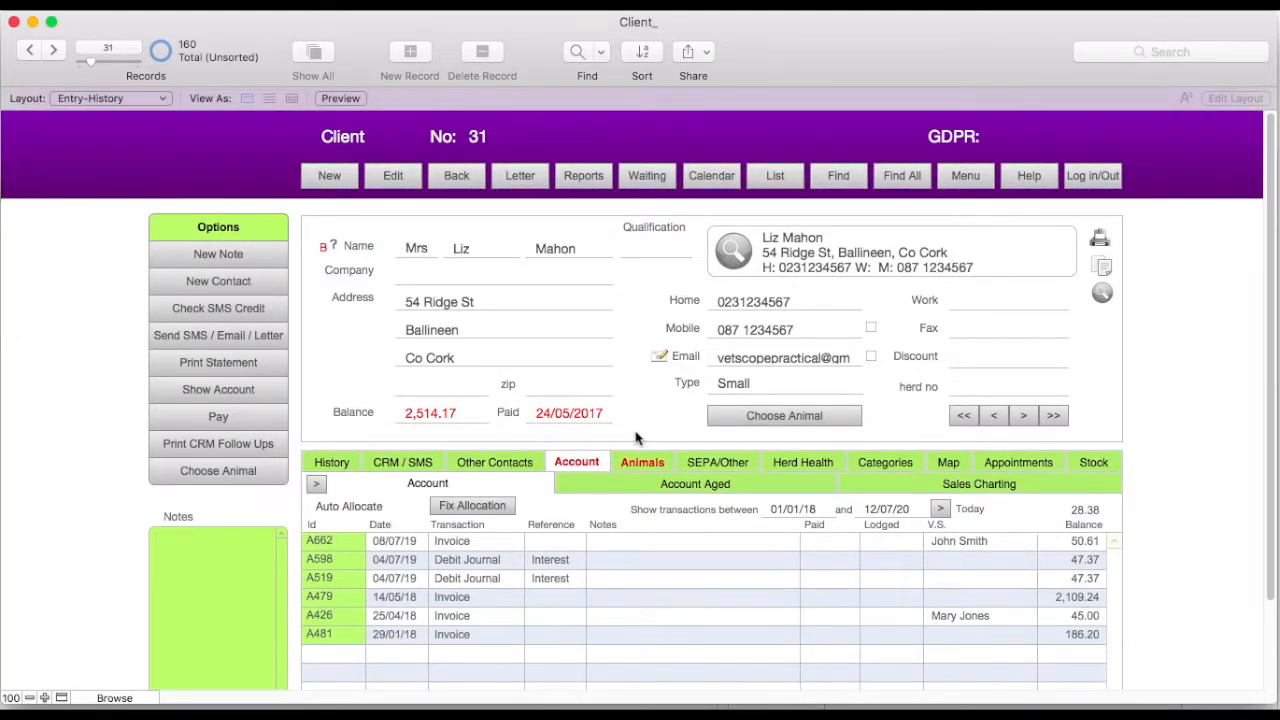
pyautogui.click(340, 540)
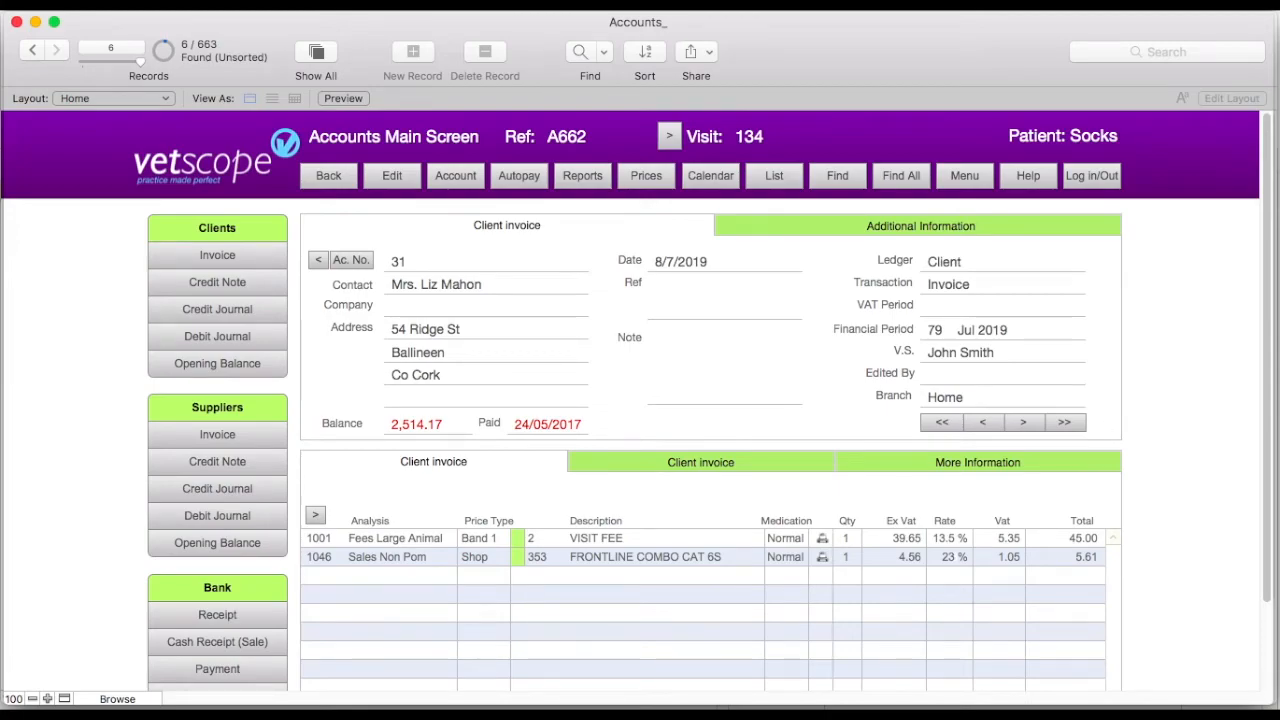
pyautogui.click(318, 260)
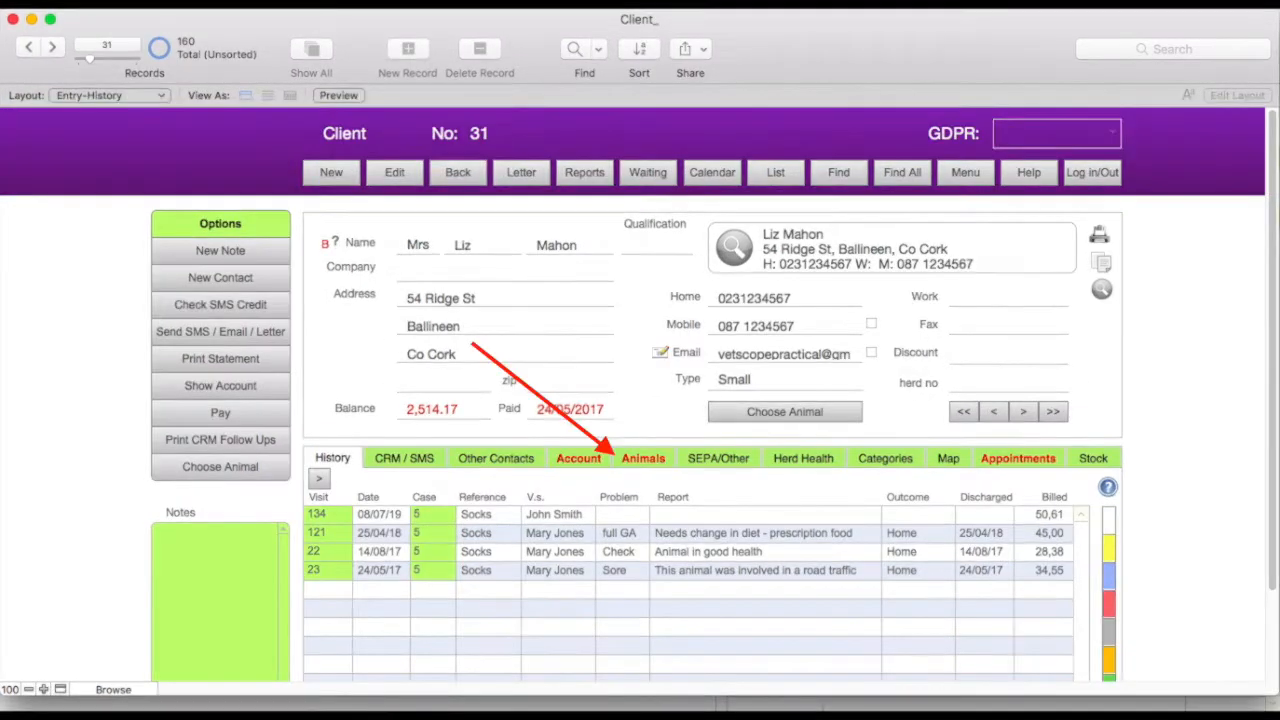
# Open Socks' animal record from the client's animals and view the 08/07/19 visit in its history.
pyautogui.click(660, 460)
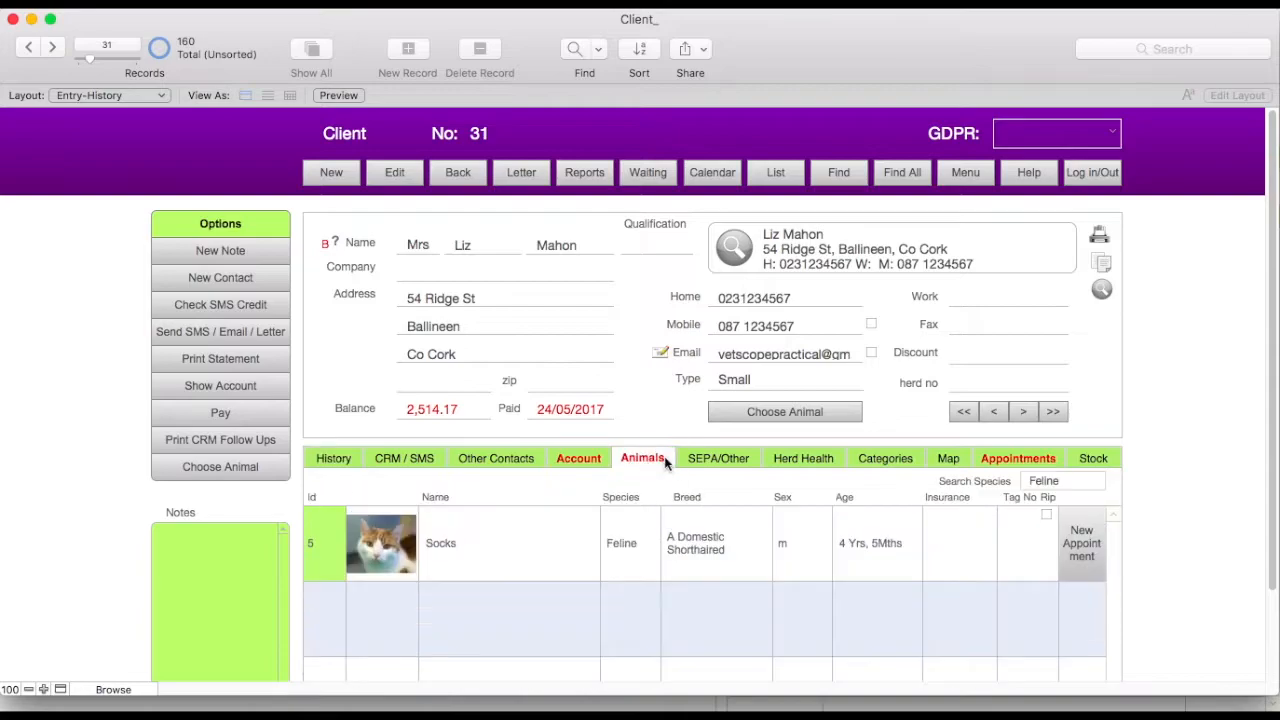
pyautogui.click(335, 537)
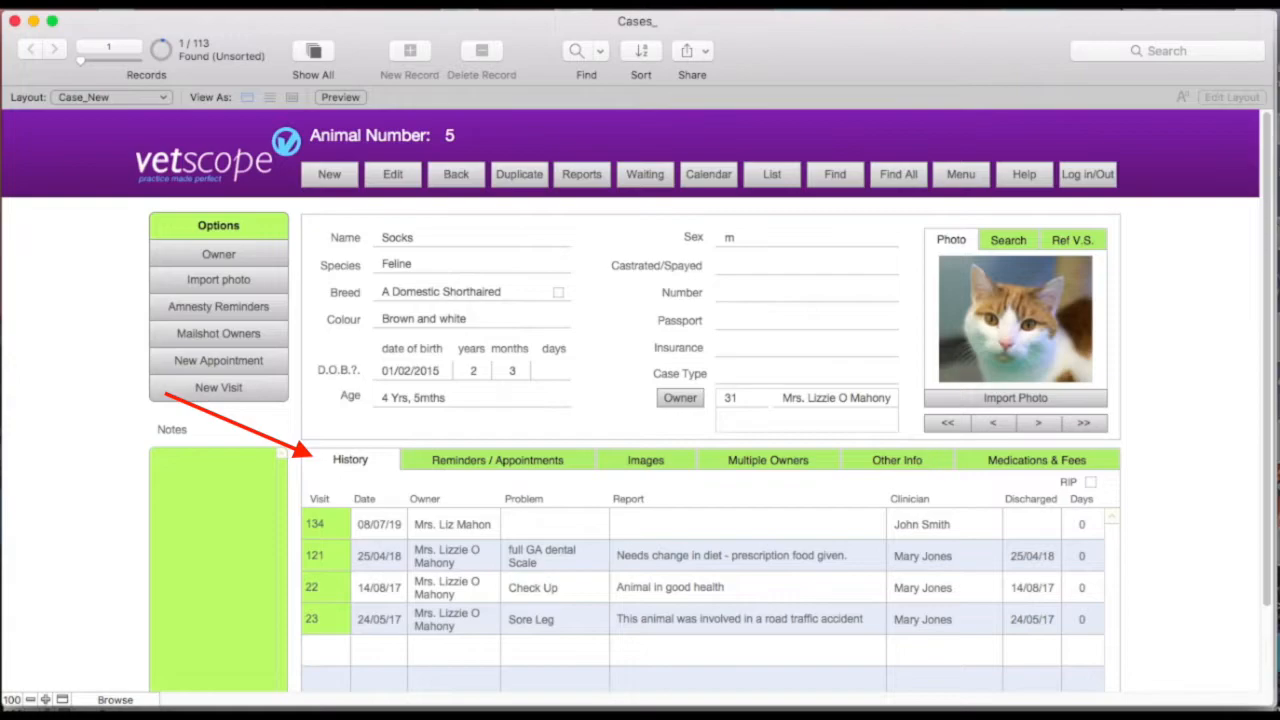
pyautogui.click(325, 519)
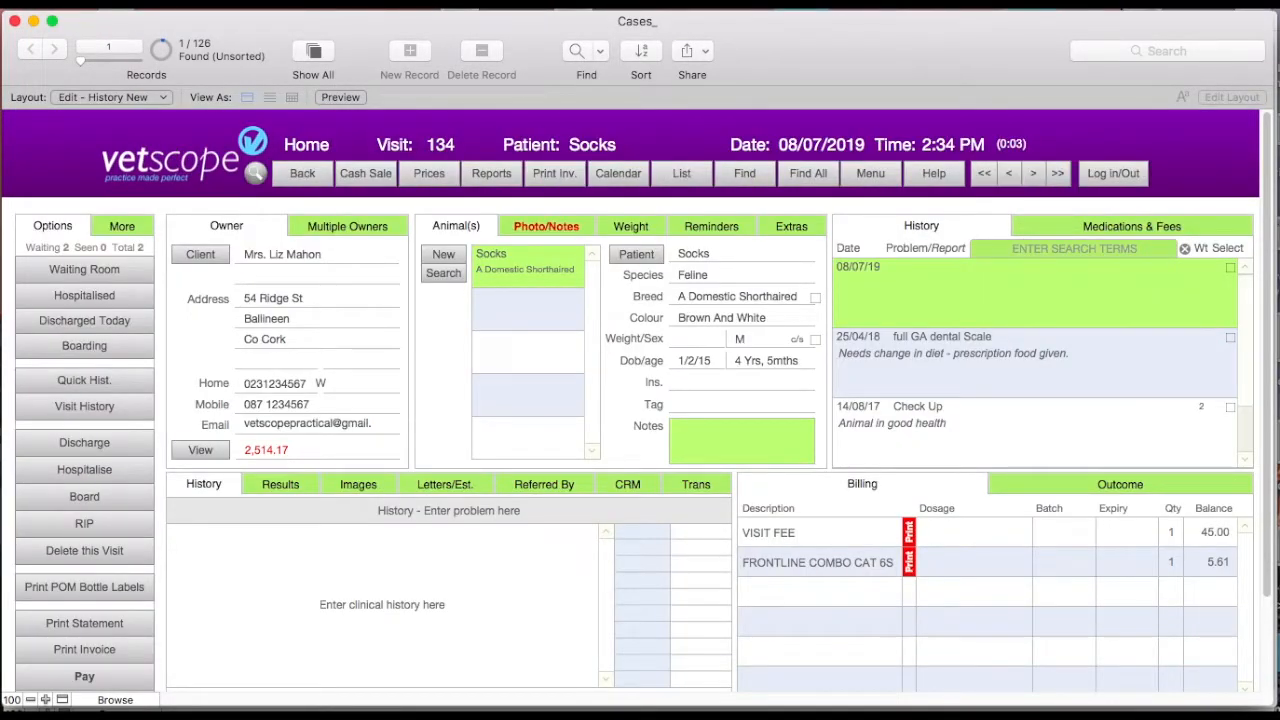
# List all accounts transactions from the main menu and open the 08/07/19 invoice for the patient Ivory.
pyautogui.click(872, 178)
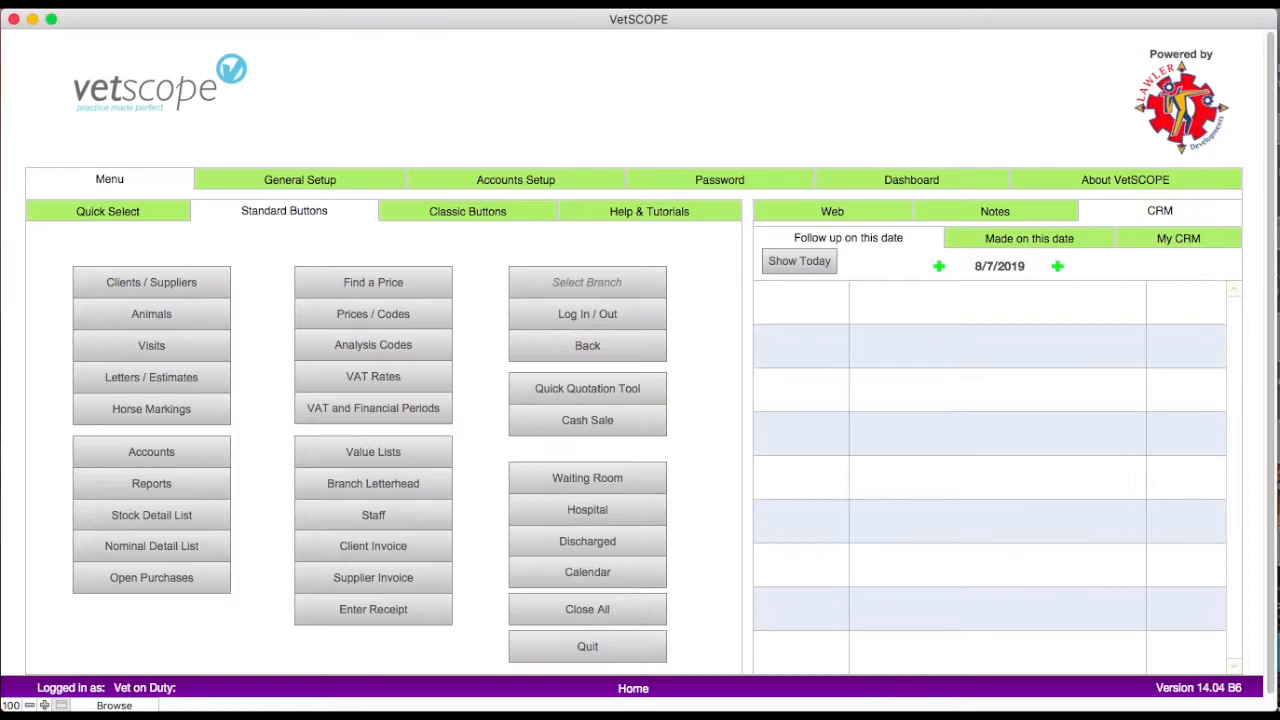
pyautogui.click(210, 452)
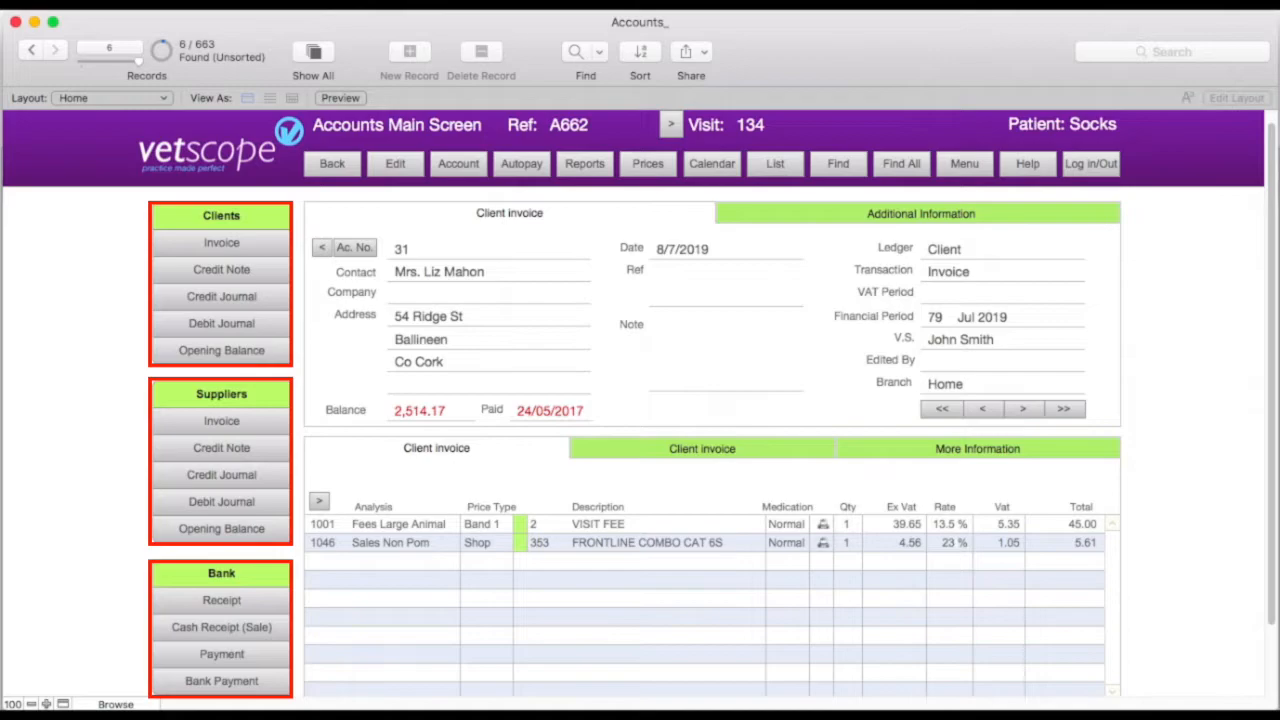
pyautogui.click(789, 165)
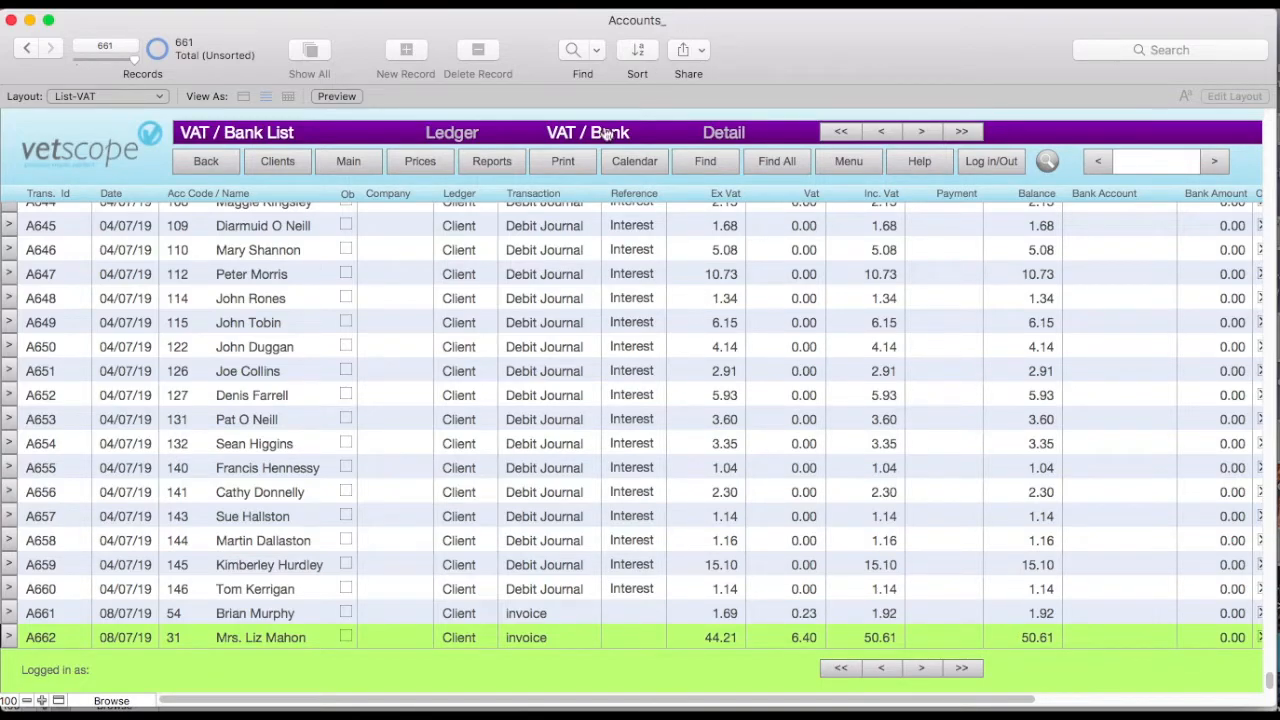
pyautogui.click(7, 613)
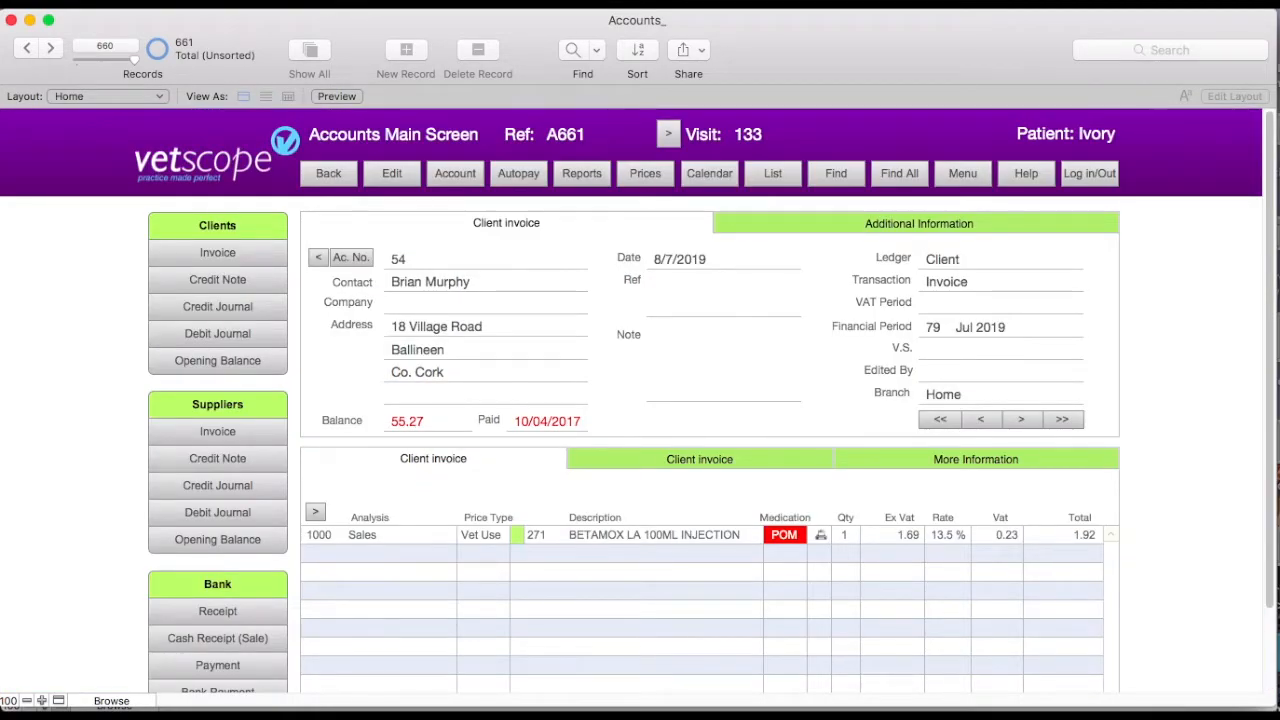
# Open the stock detail list from the main menu and view the invoice behind Spot's BETAMOX LA 100ML entry.
pyautogui.click(963, 175)
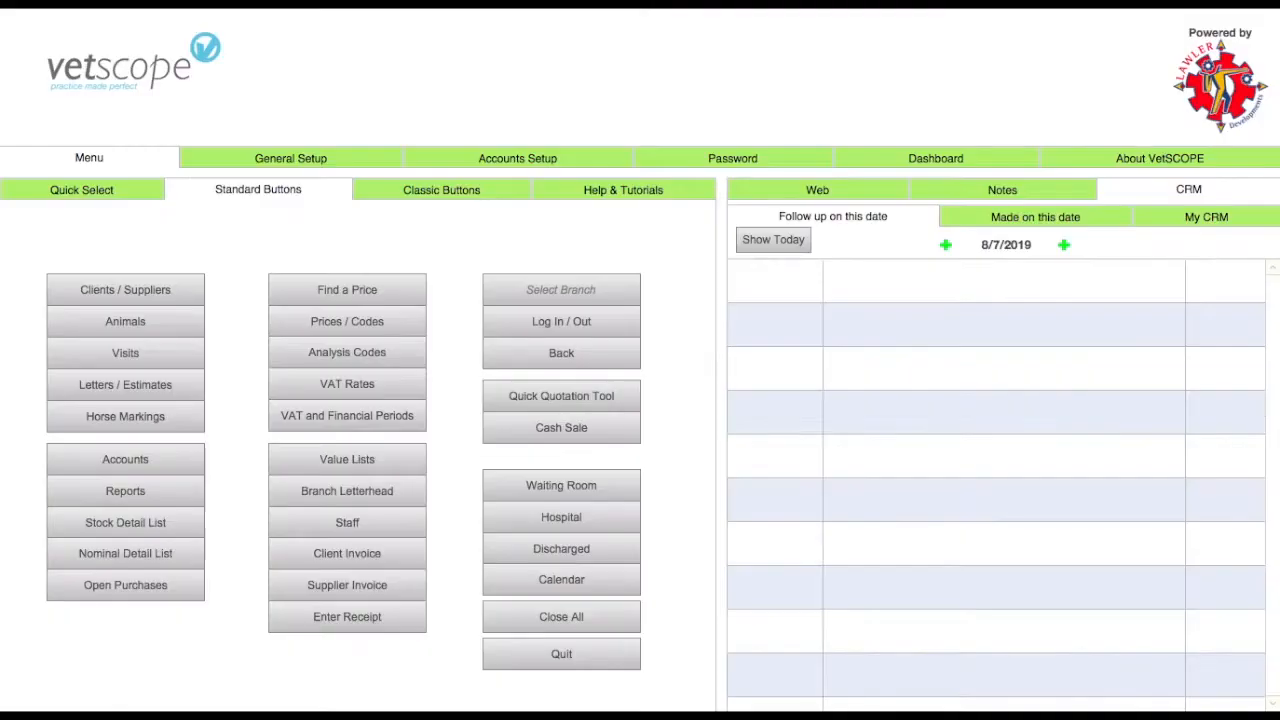
pyautogui.click(178, 522)
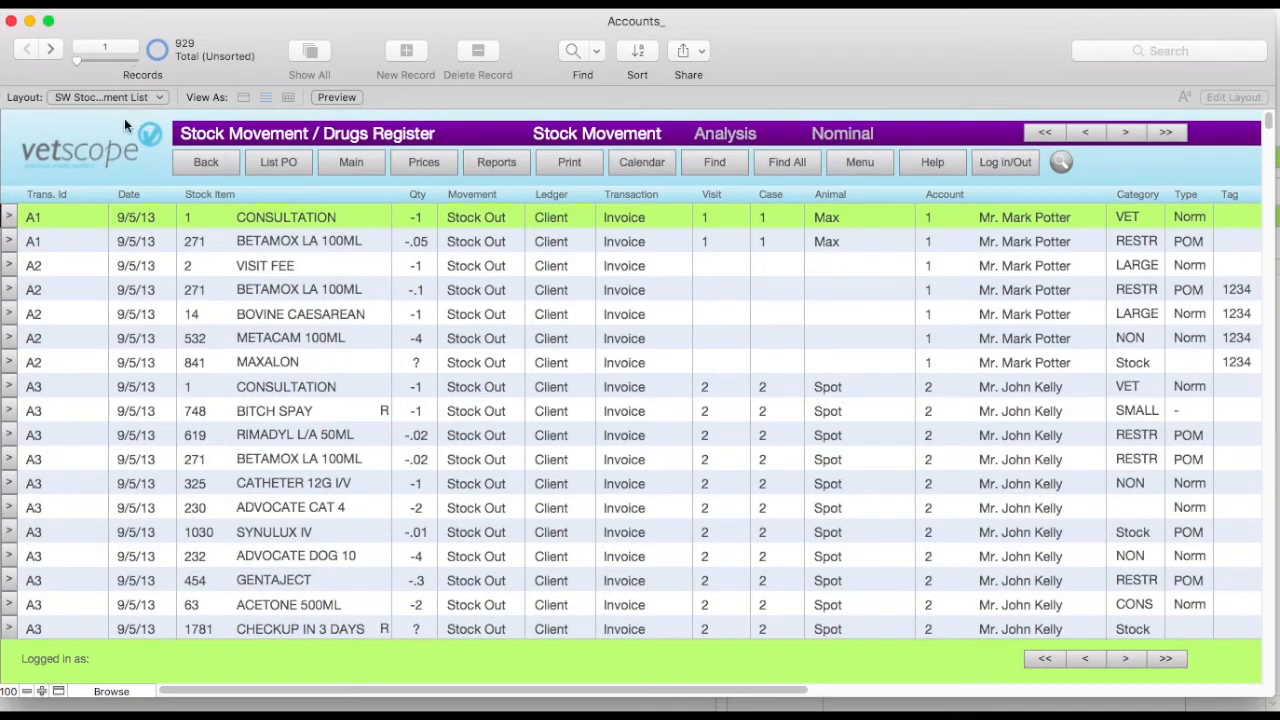
pyautogui.click(9, 459)
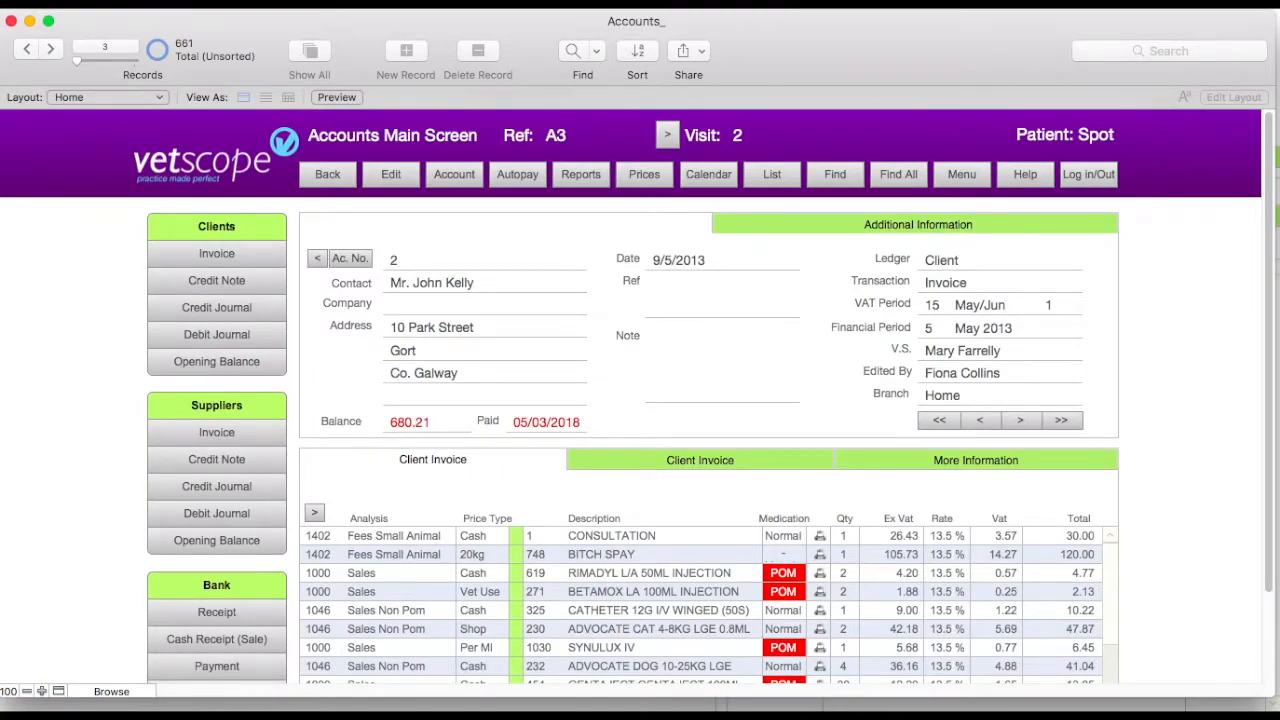
# Open the nominal detail list from the main menu and view the invoice behind the 17/1/17 SALES entry.
pyautogui.click(962, 174)
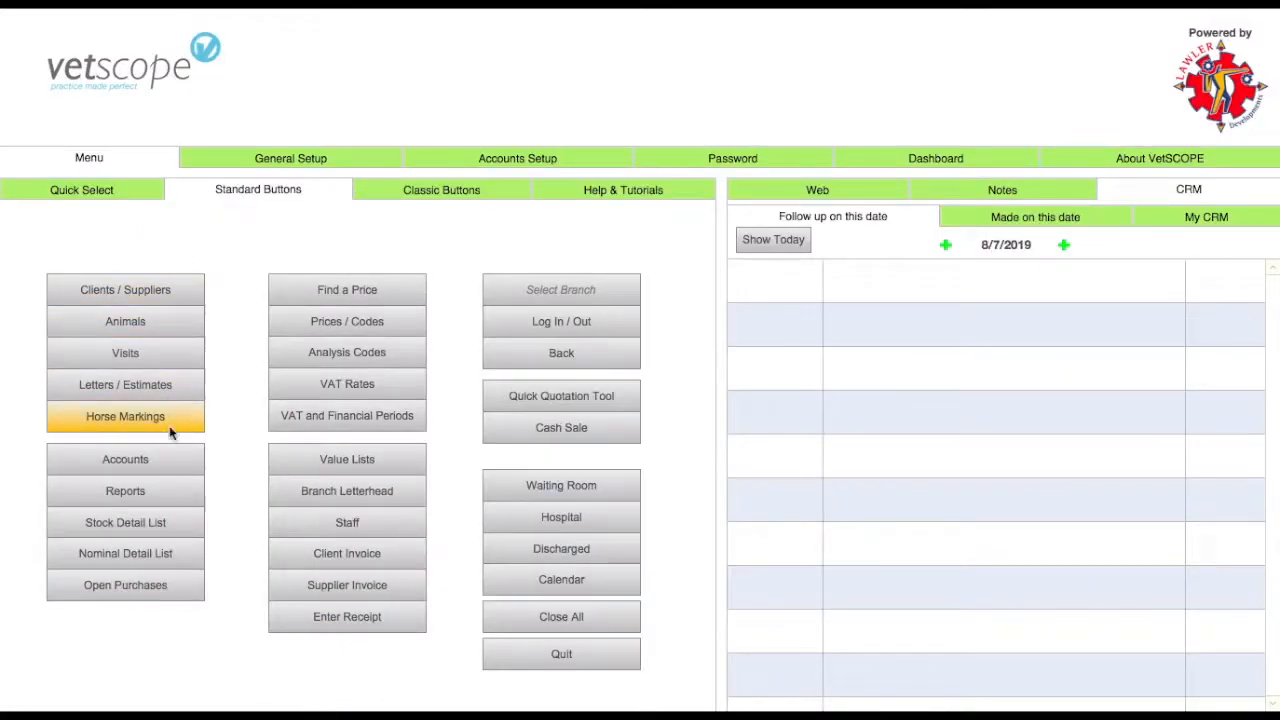
pyautogui.click(177, 555)
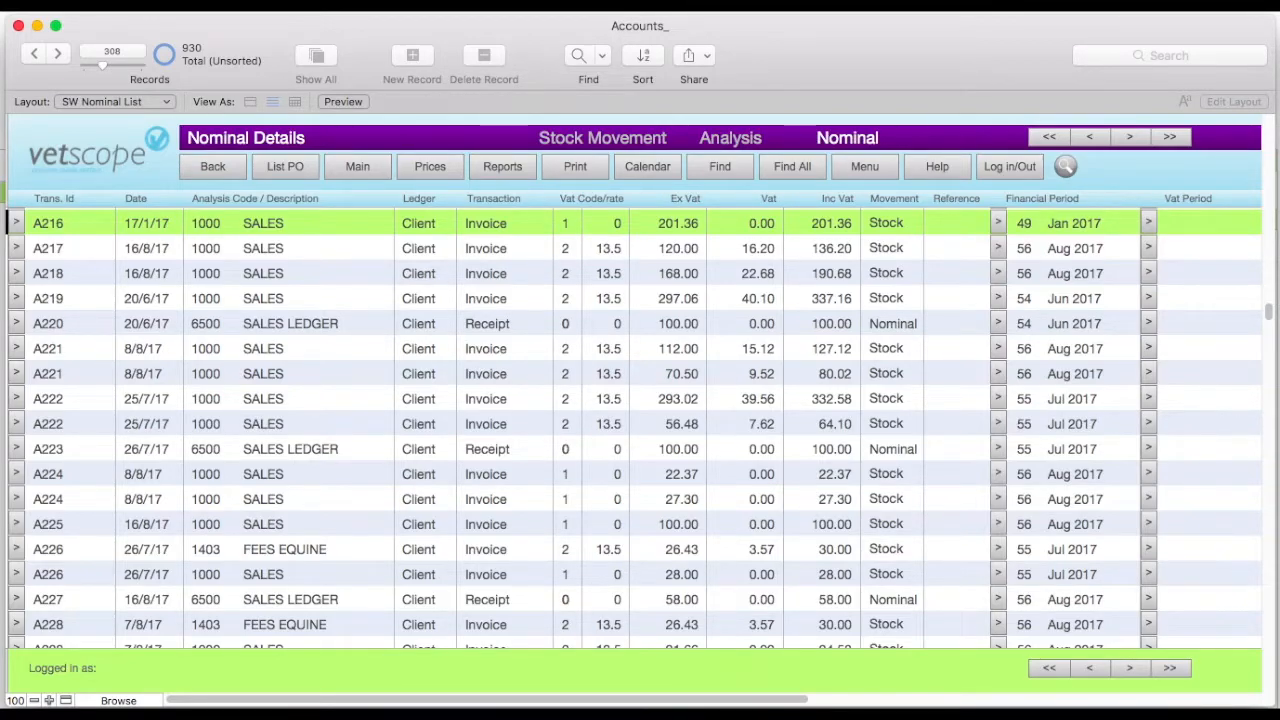
pyautogui.click(17, 223)
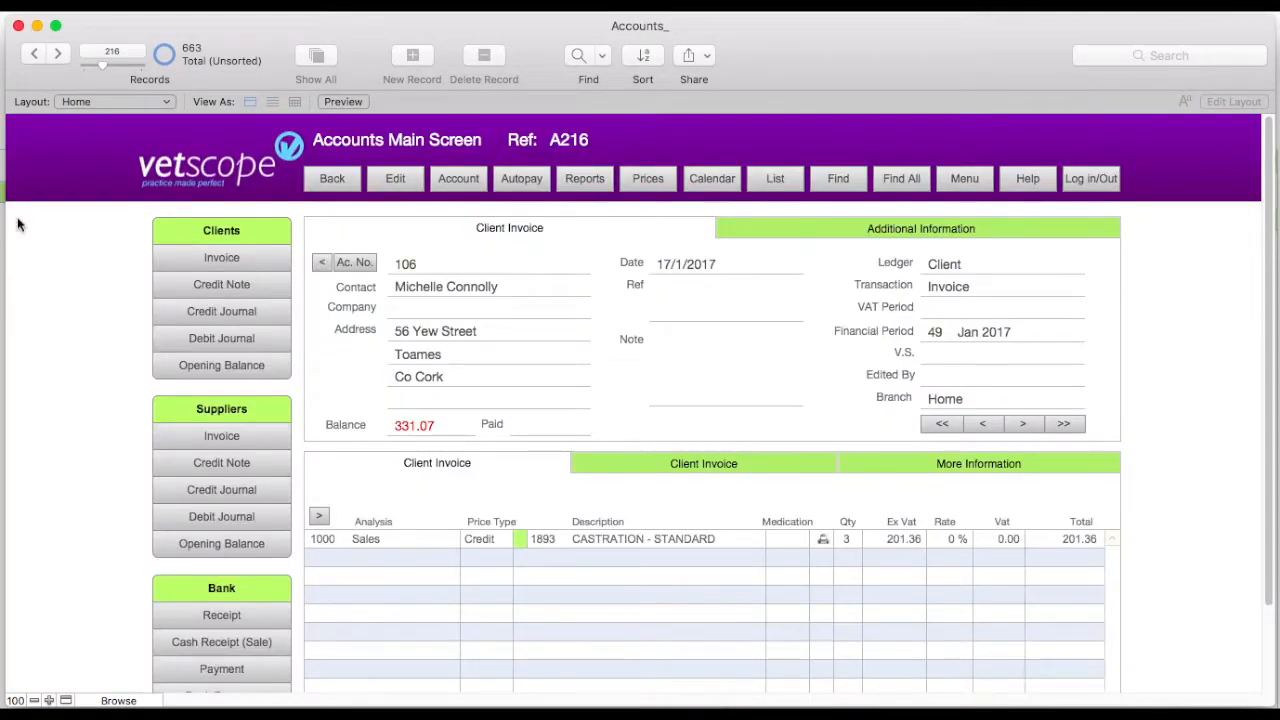
# Go back to the nominal details list and compare it with the Stock Movement view of the same transactions.
pyautogui.click(325, 188)
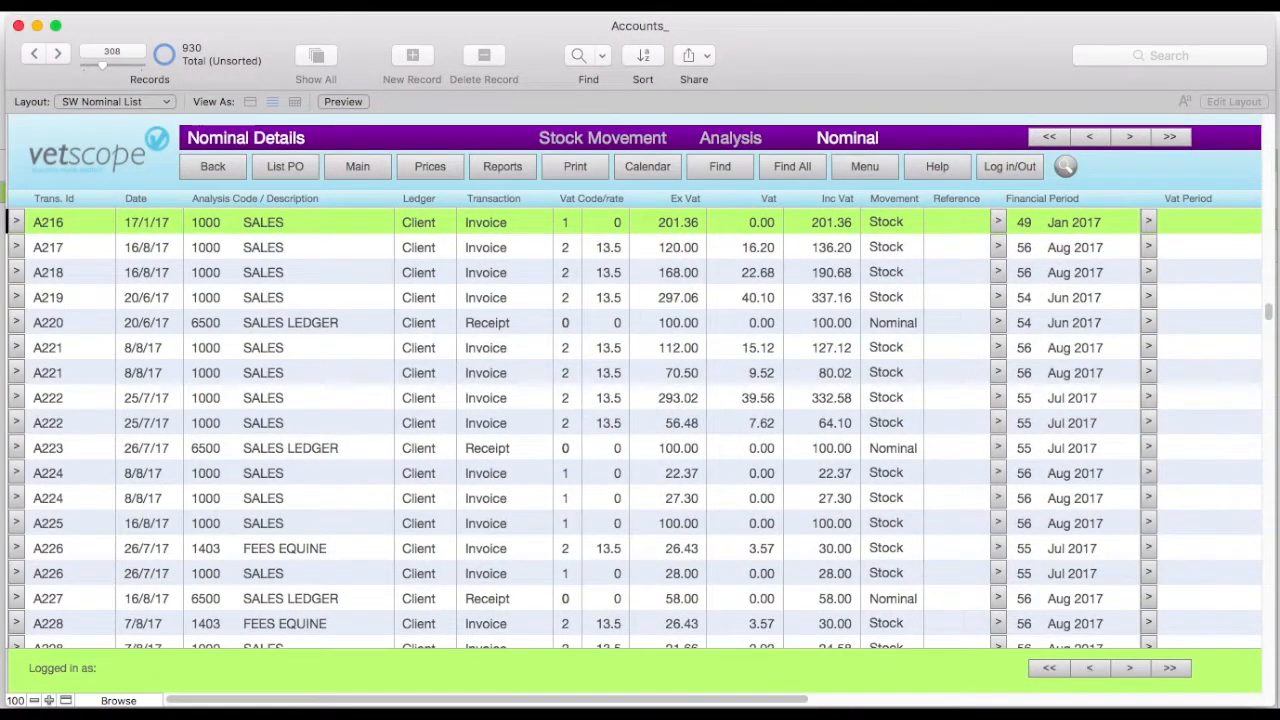
pyautogui.click(643, 139)
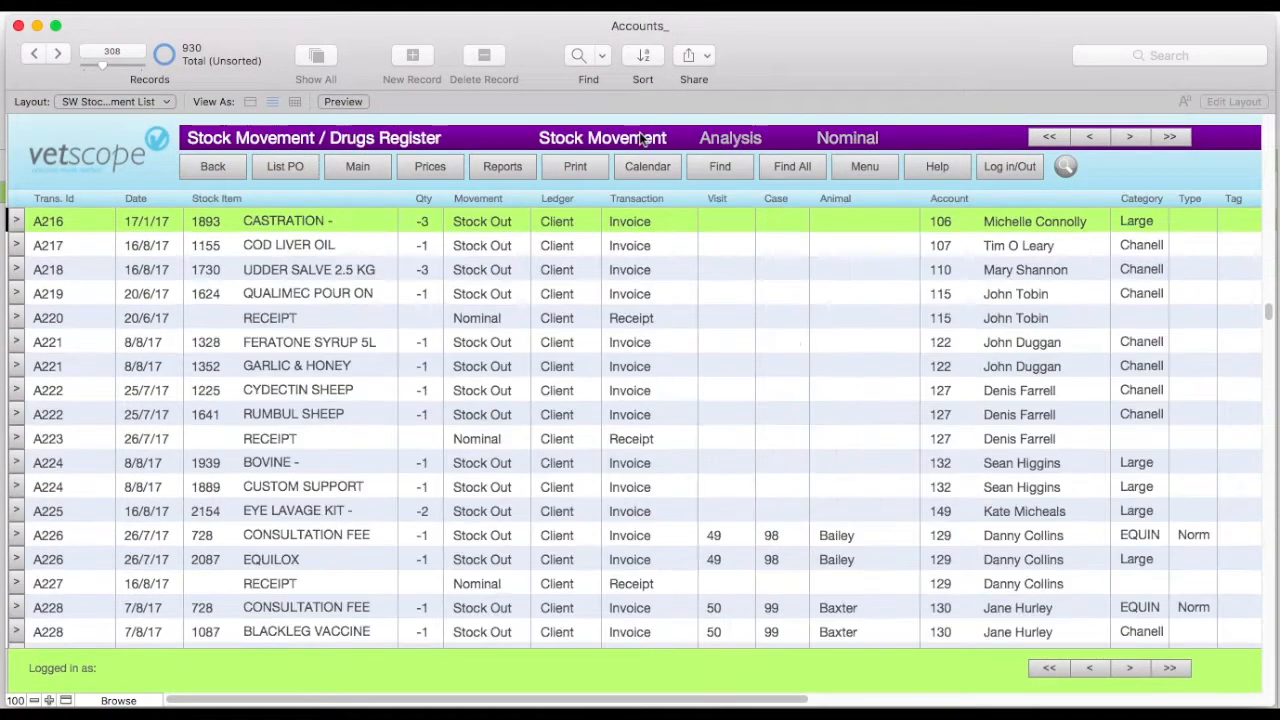
pyautogui.click(838, 140)
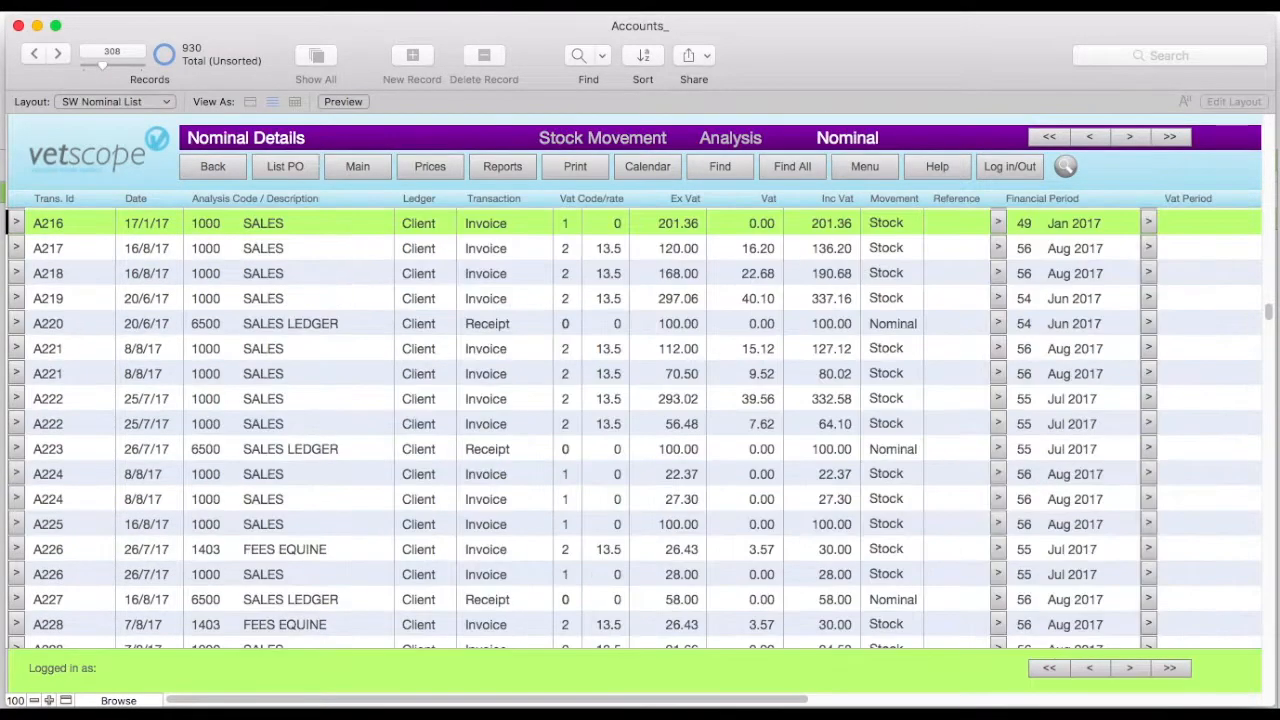
# View the analysis codes list from the main menu, and return to the menu.
pyautogui.click(865, 169)
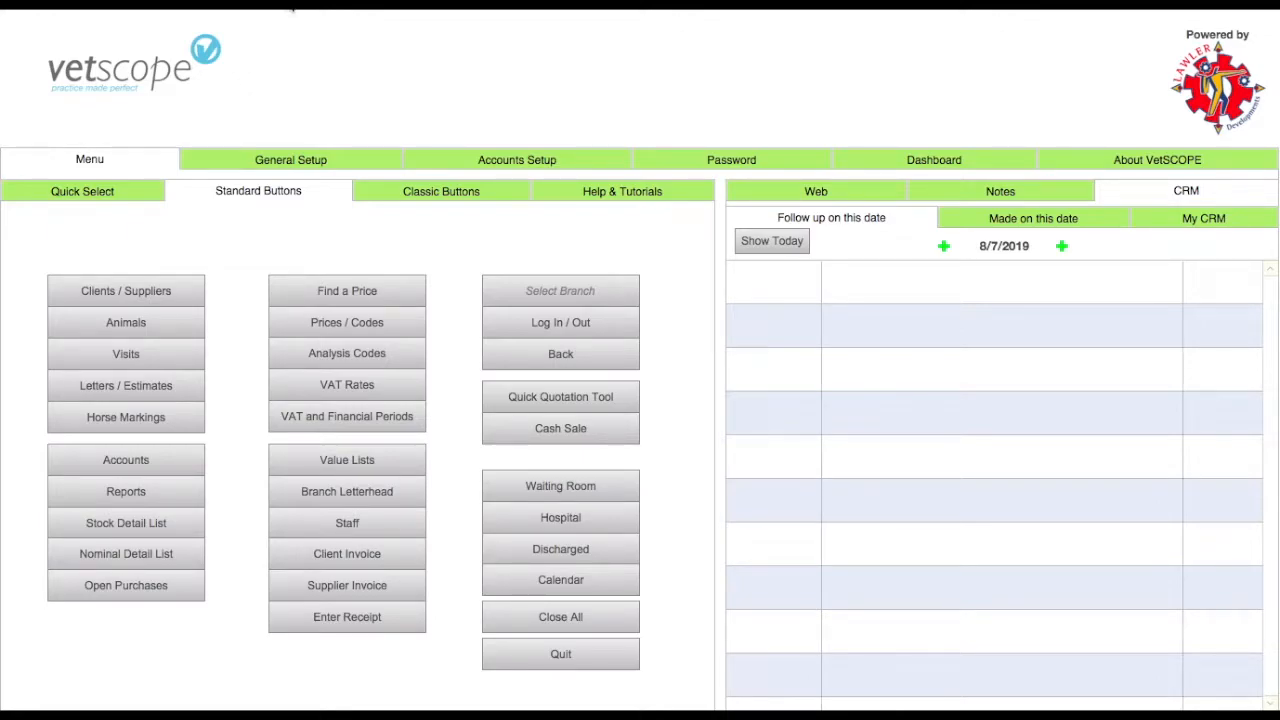
pyautogui.click(409, 362)
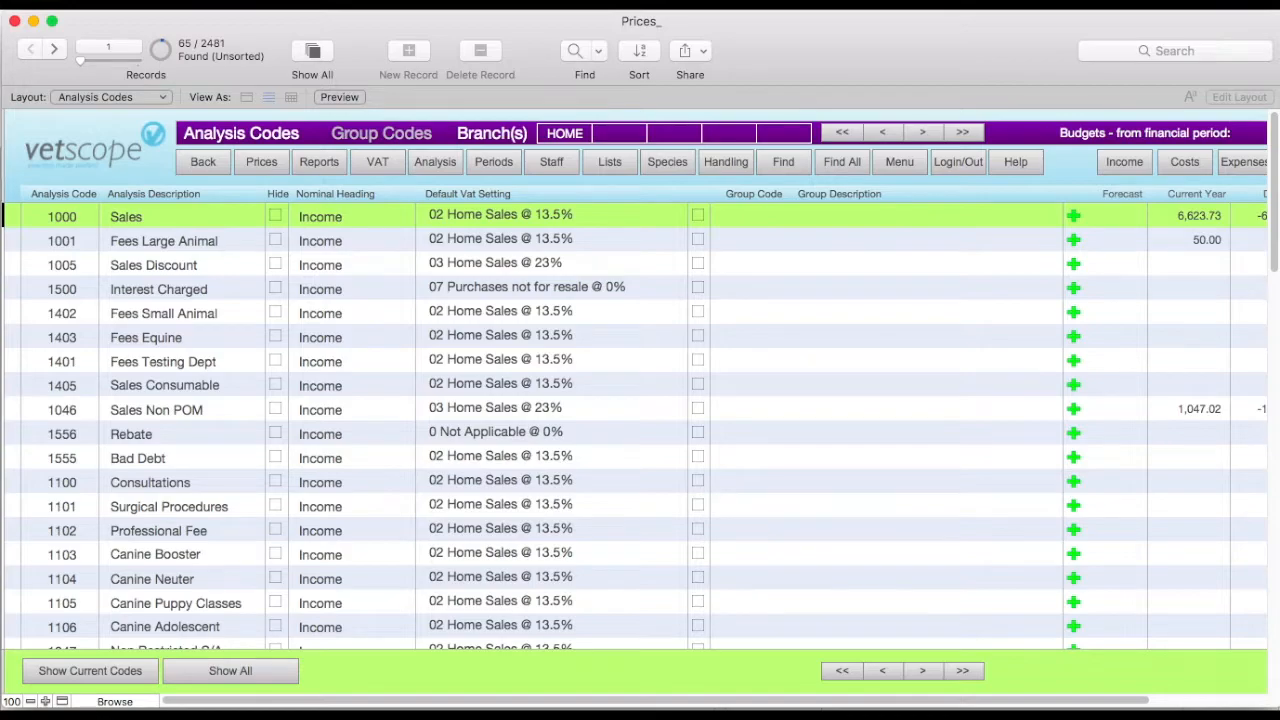
pyautogui.click(902, 163)
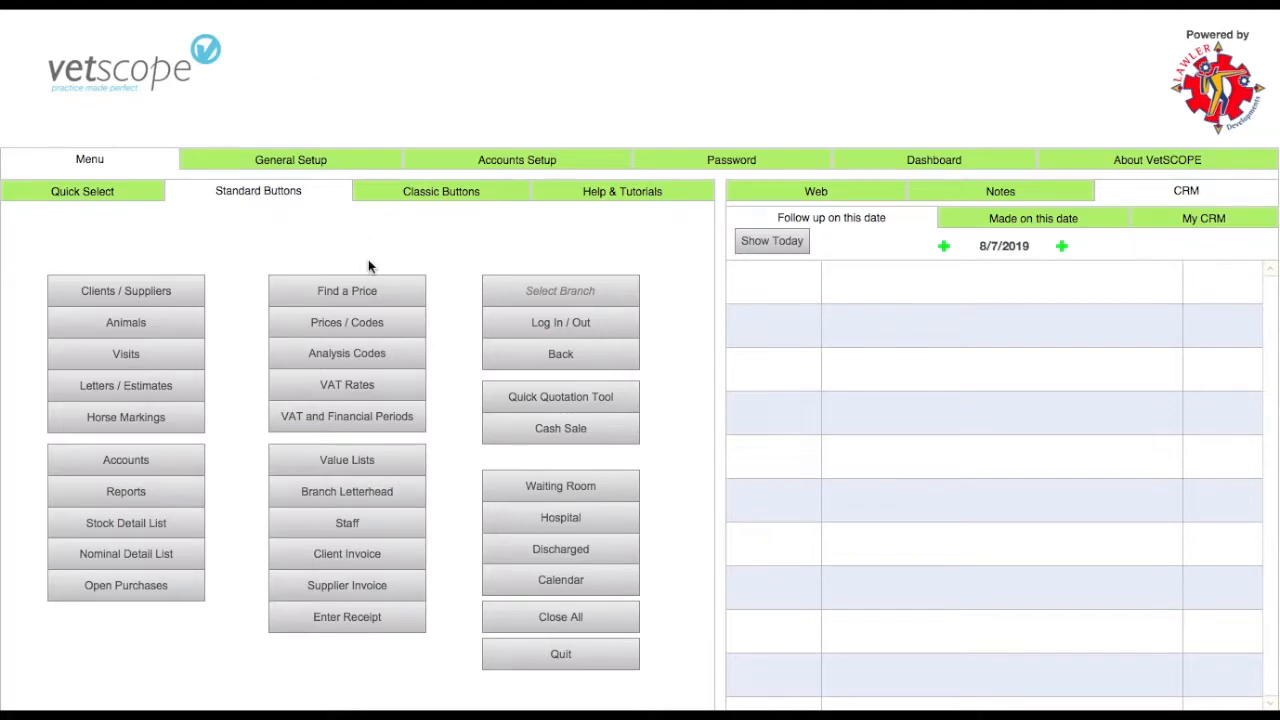
# Open the retail price list and search the stock item names for BETA.
pyautogui.click(383, 318)
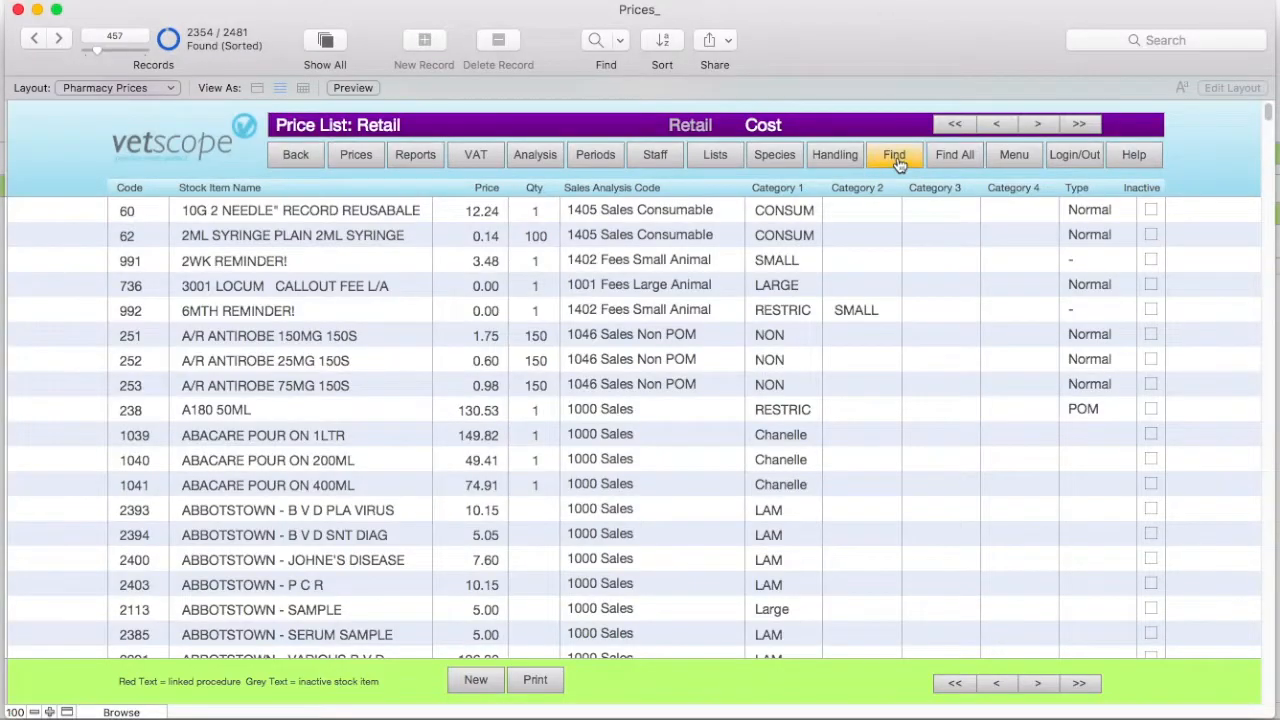
pyautogui.click(894, 158)
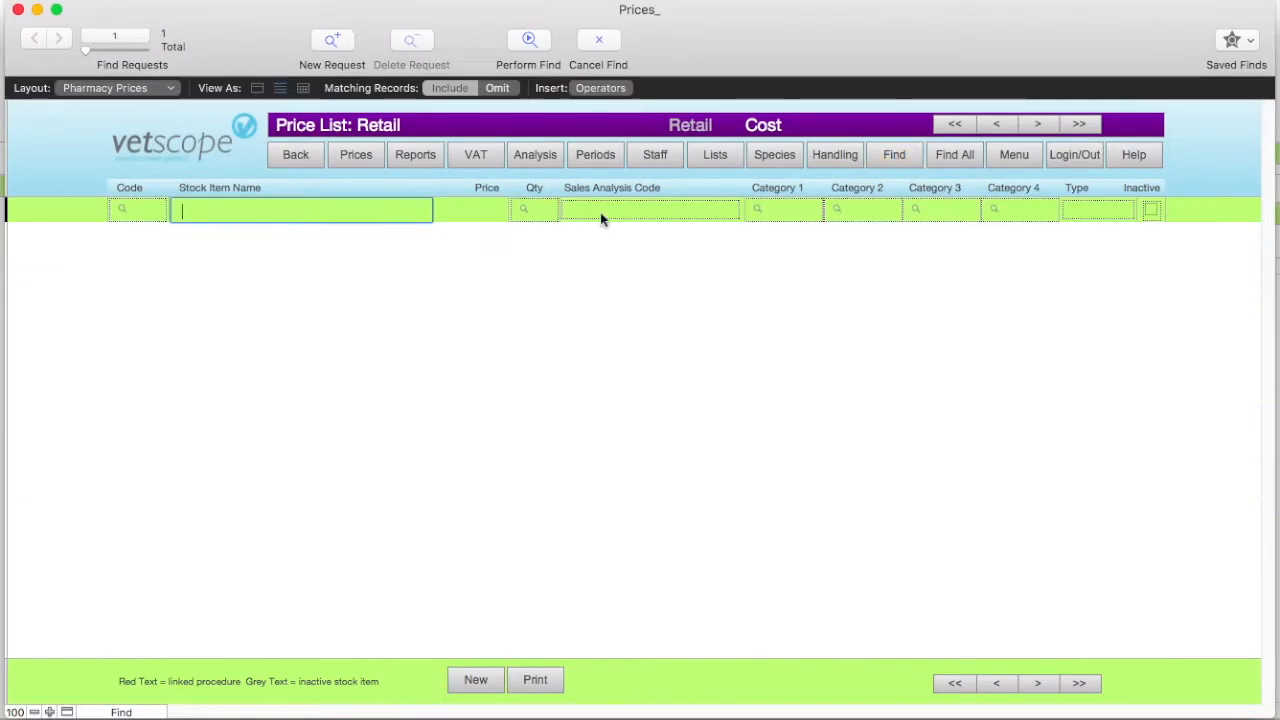
pyautogui.write('BETA')
pyautogui.press('Return')
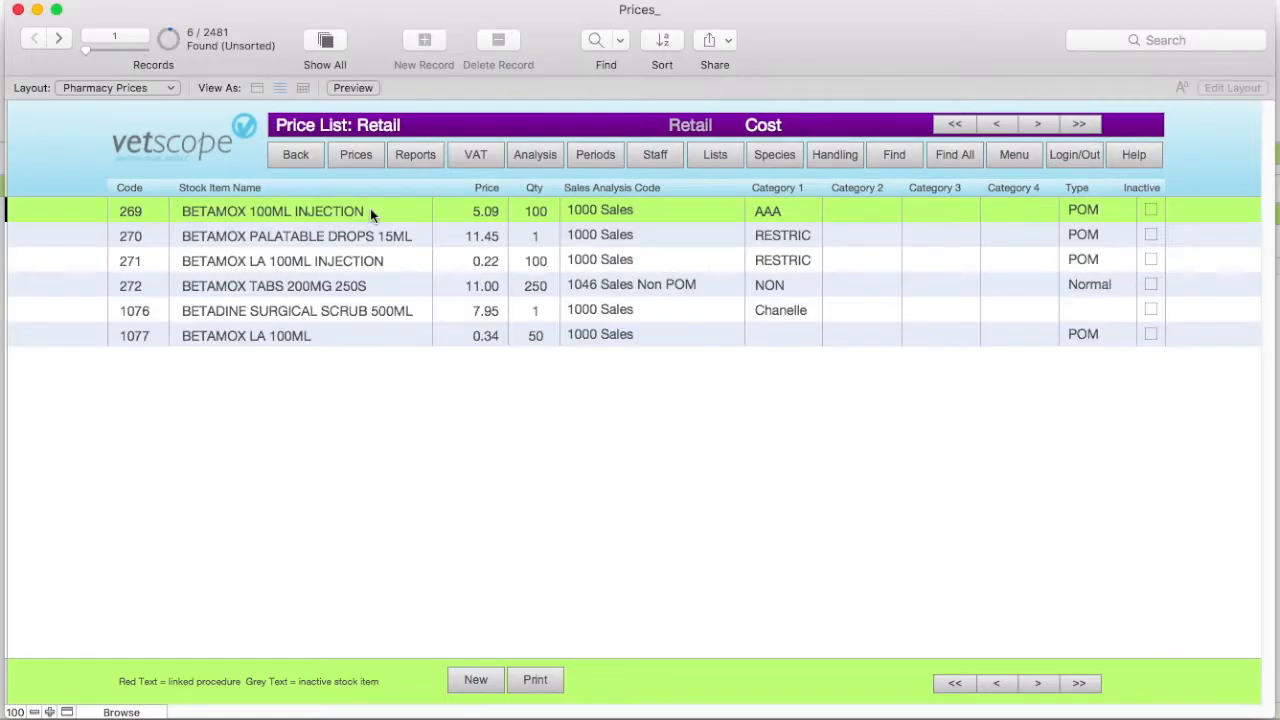
# Open the price details of BETAMOX LA 100ML (code 1077) and set its sales analysis to 1406 POM Sales.
pyautogui.click(245, 344)
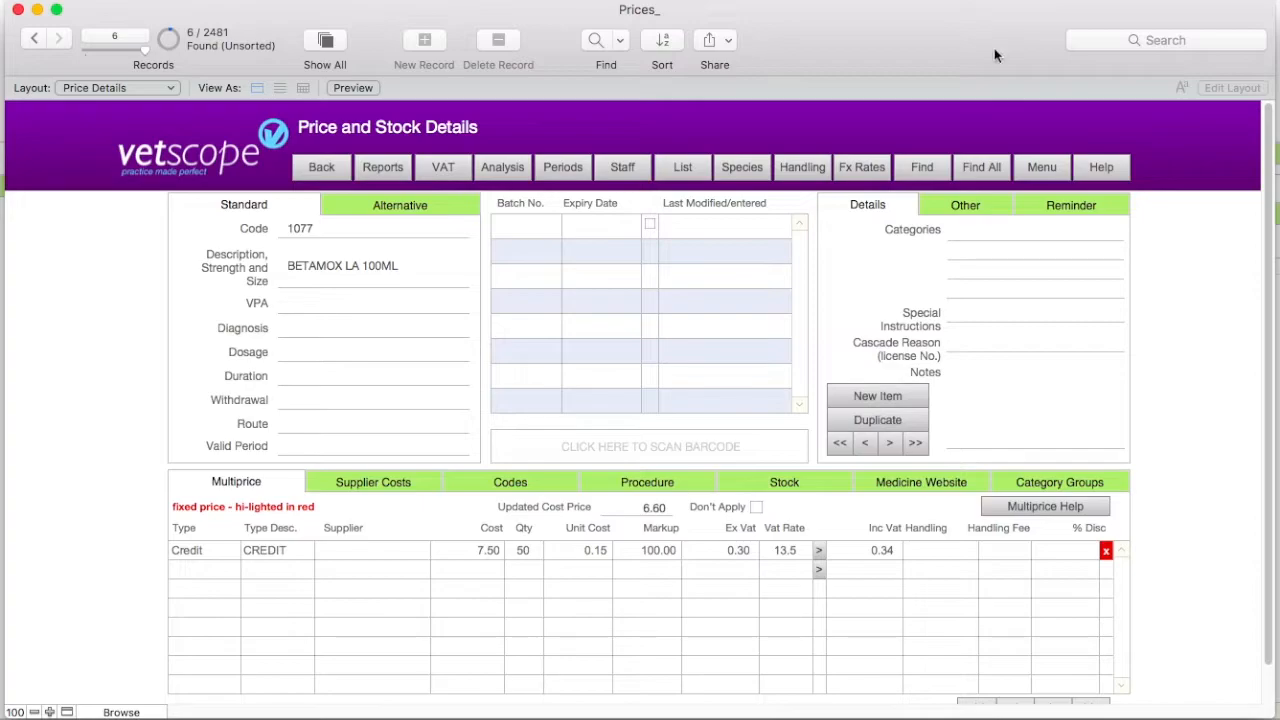
pyautogui.click(990, 205)
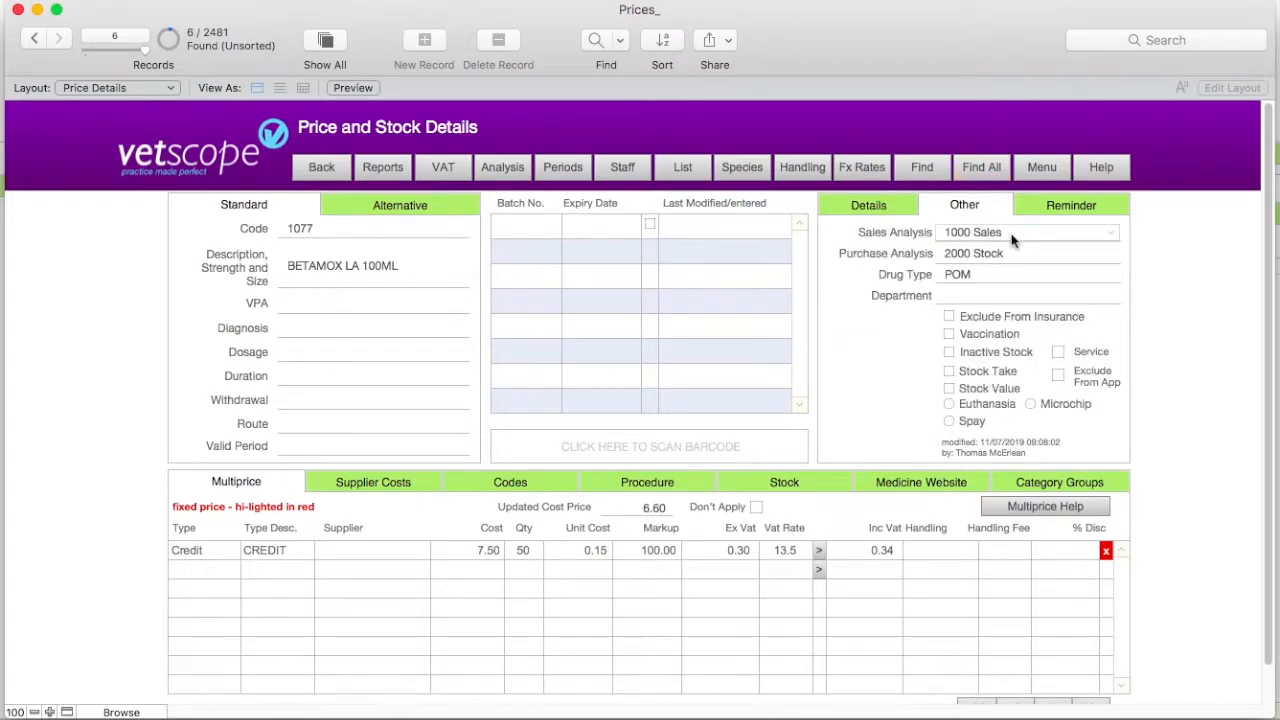
pyautogui.click(1011, 233)
pyautogui.scroll(5, 1071, 245)
pyautogui.scroll(3, 1071, 245)
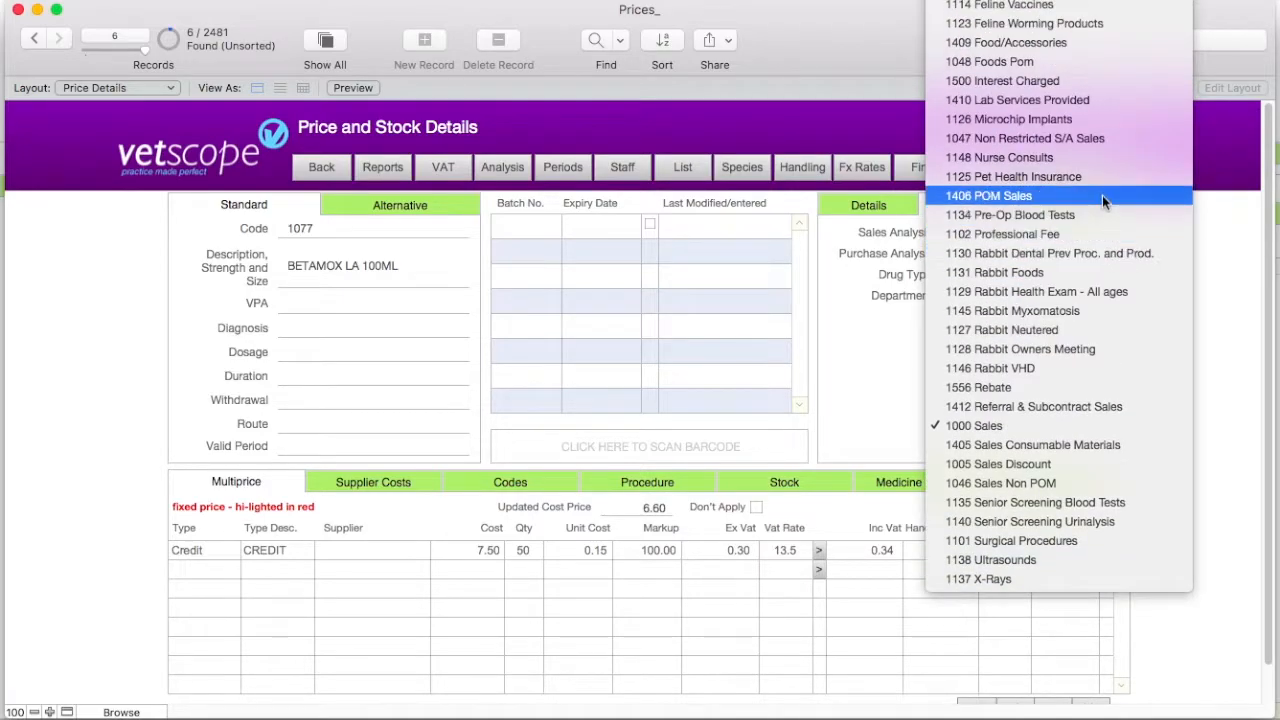
pyautogui.click(1101, 194)
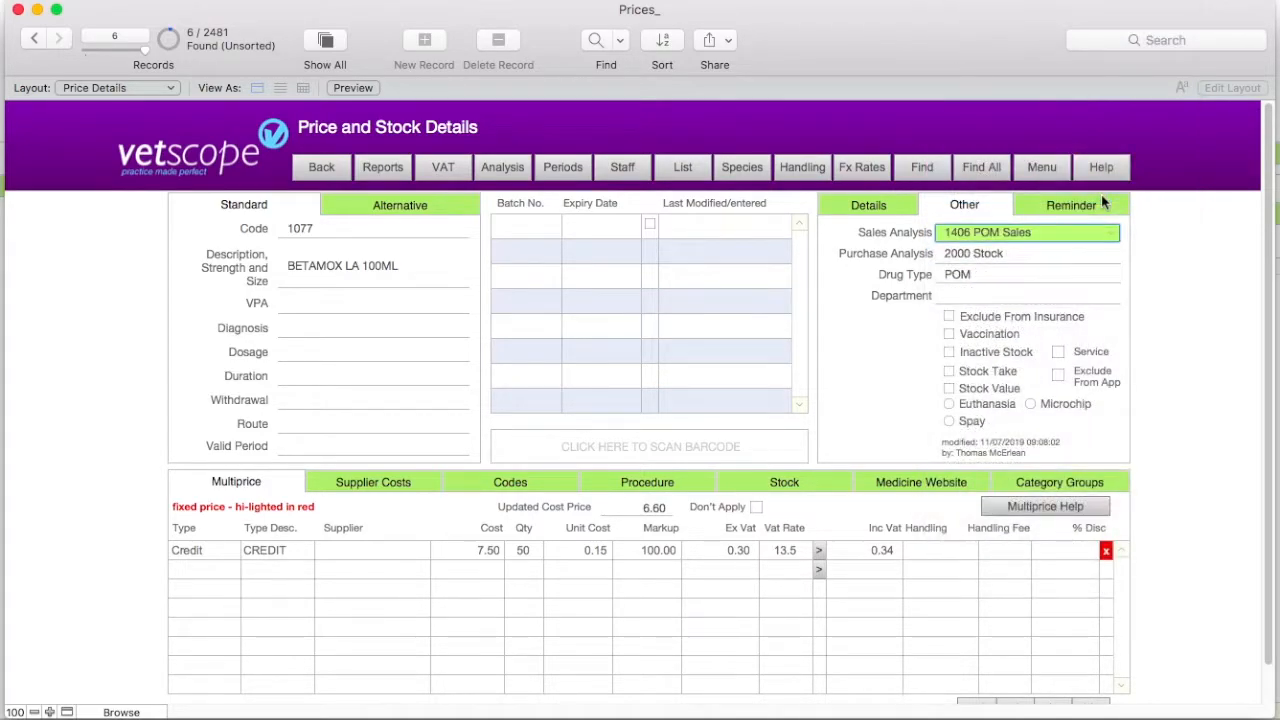
# Set the purchase analysis of BETAMOX LA 100ML to 2011 POM Purchases.
pyautogui.click(1085, 255)
pyautogui.scroll(2, 1084, 245)
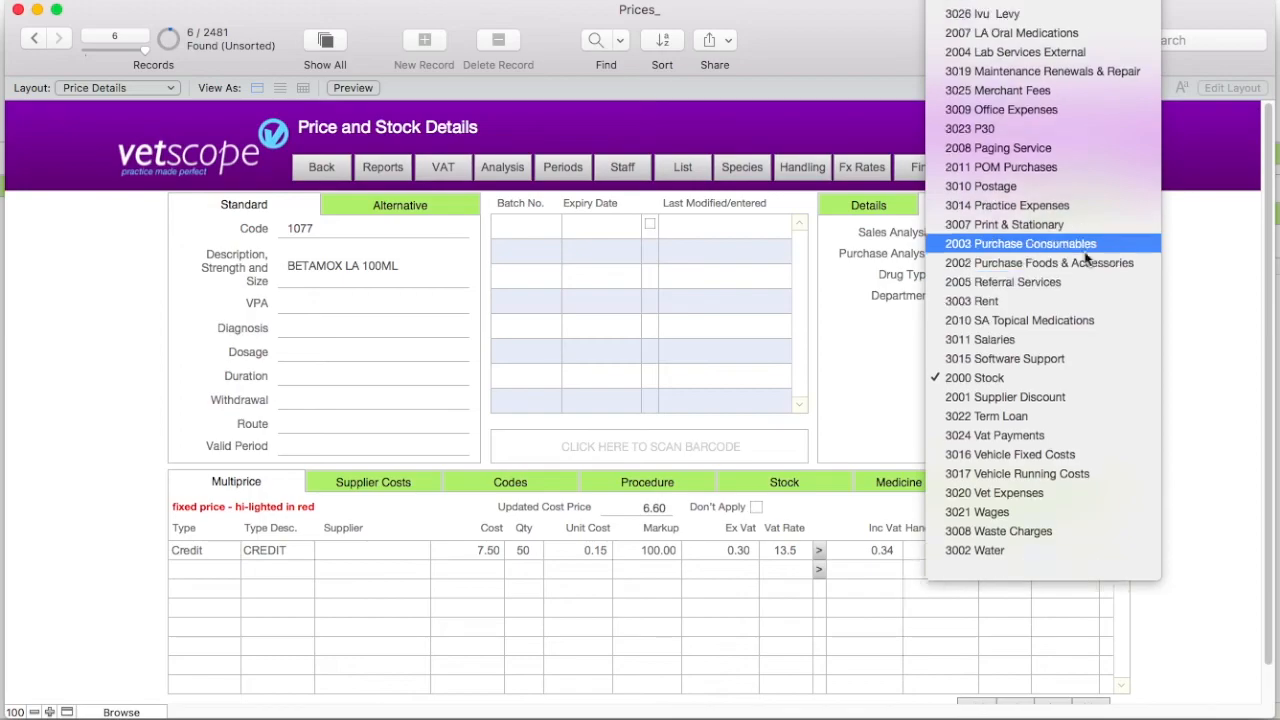
pyautogui.click(1075, 203)
pyautogui.click(1162, 226)
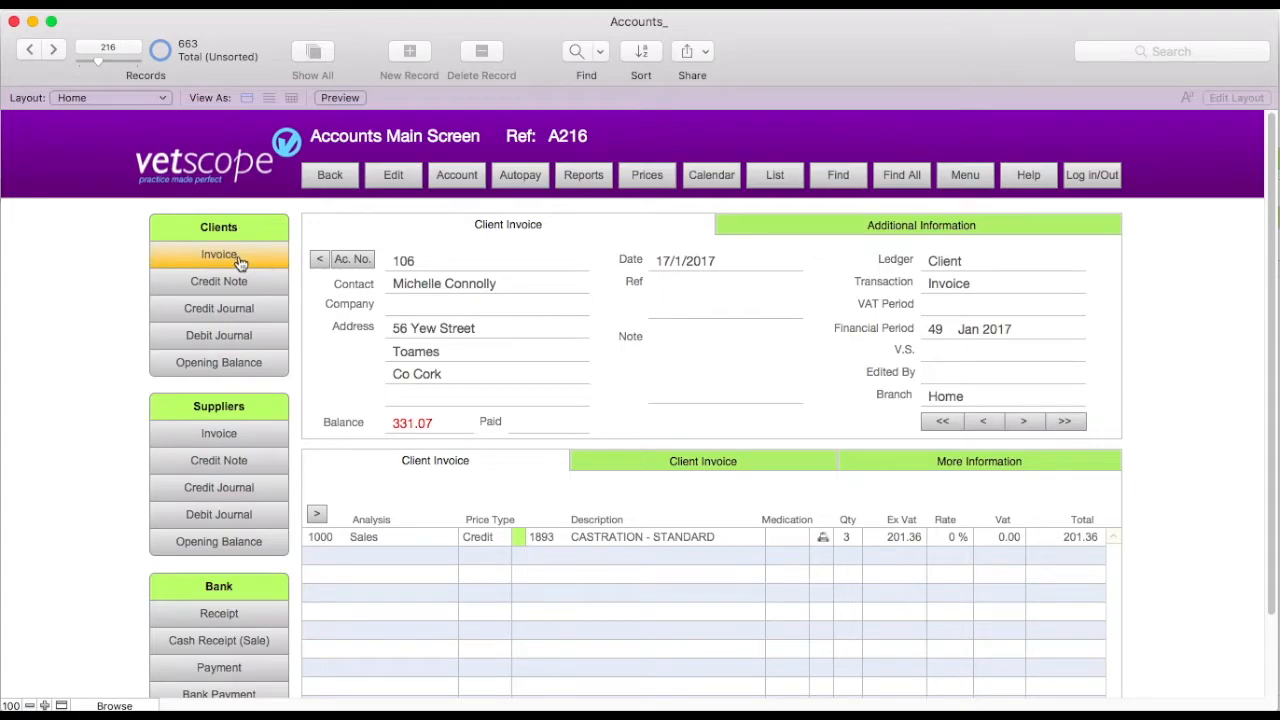
# Start a client invoice, search the products for BET, add BETAMOX LA 100ML and check the line's analysis code.
pyautogui.click(240, 262)
pyautogui.write('BET')
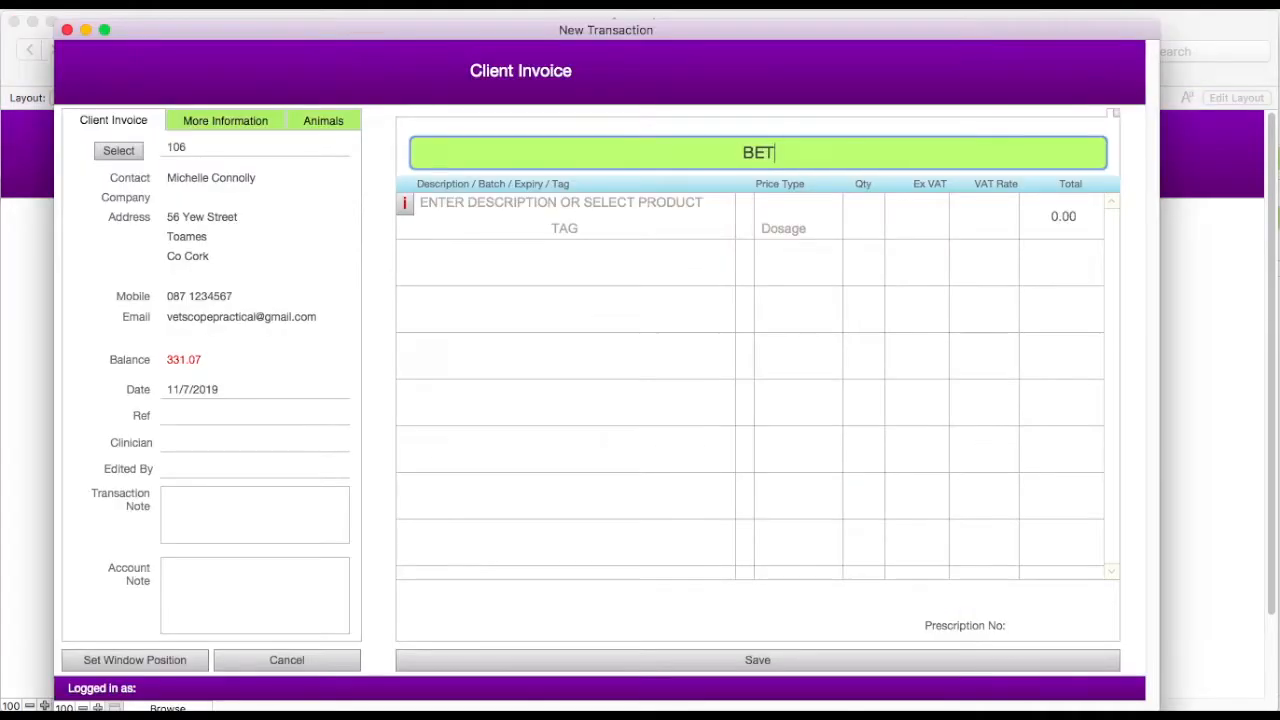
pyautogui.press('Return')
pyautogui.click(674, 110)
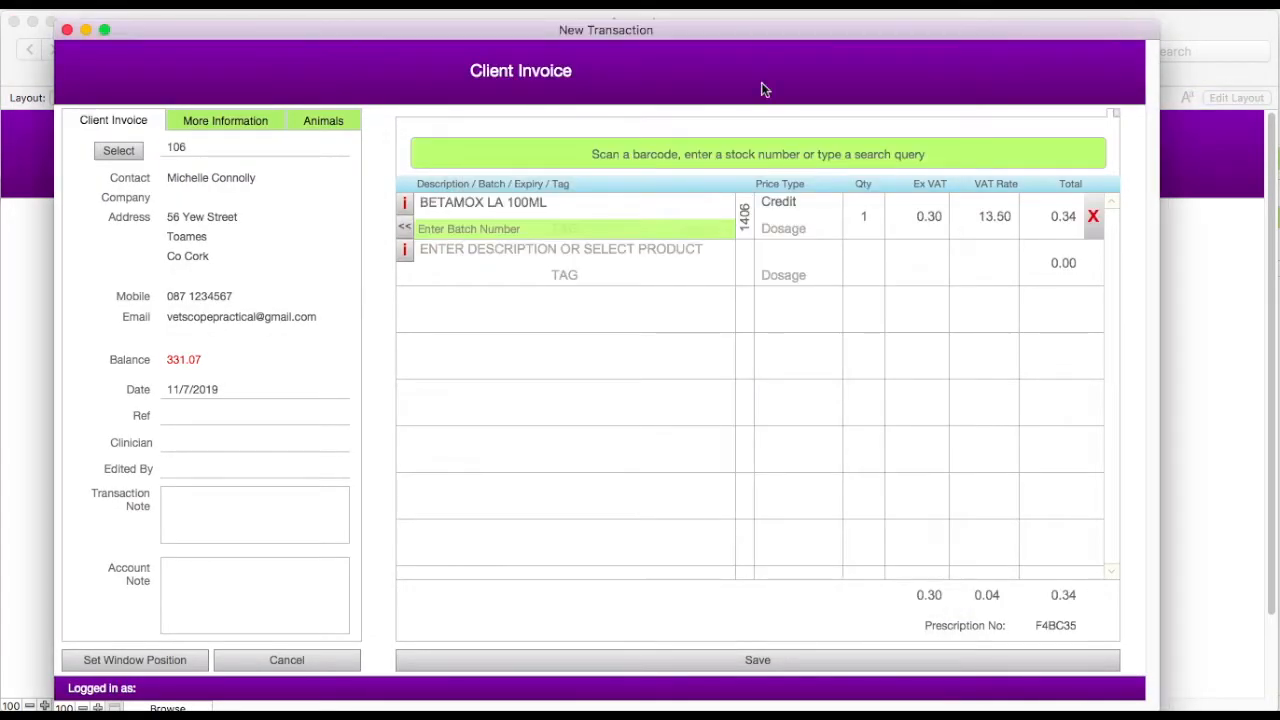
pyautogui.click(746, 216)
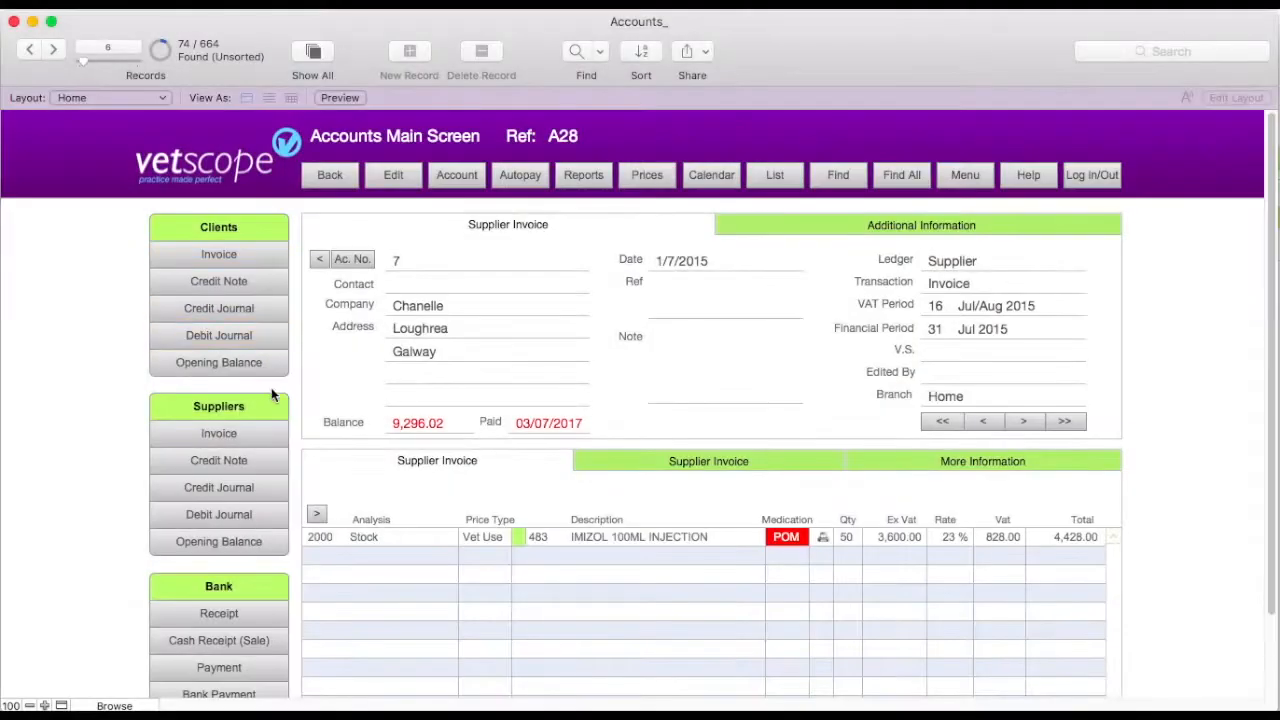
# Start a supplier invoice for Chanelle, search the products for BETA, add BETAMOX LA 100ML and check the line's analysis code.
pyautogui.click(270, 440)
pyautogui.write('BETA')
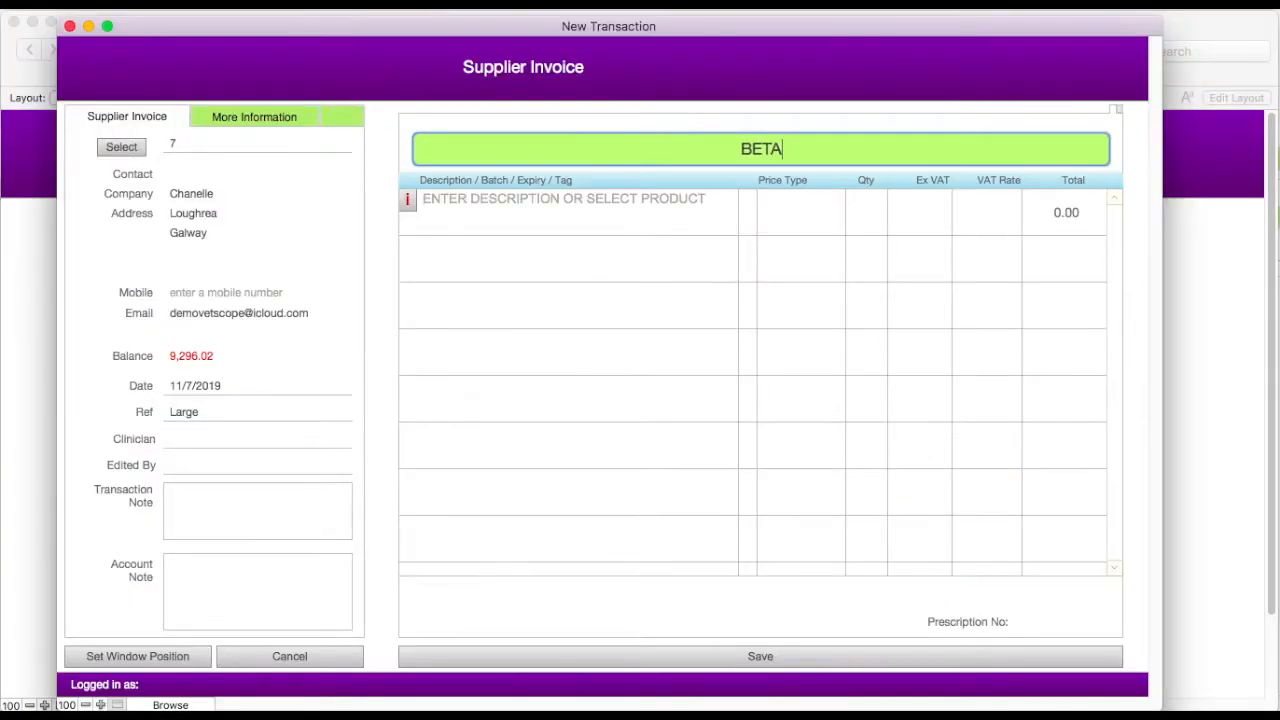
pyautogui.press('Return')
pyautogui.click(663, 105)
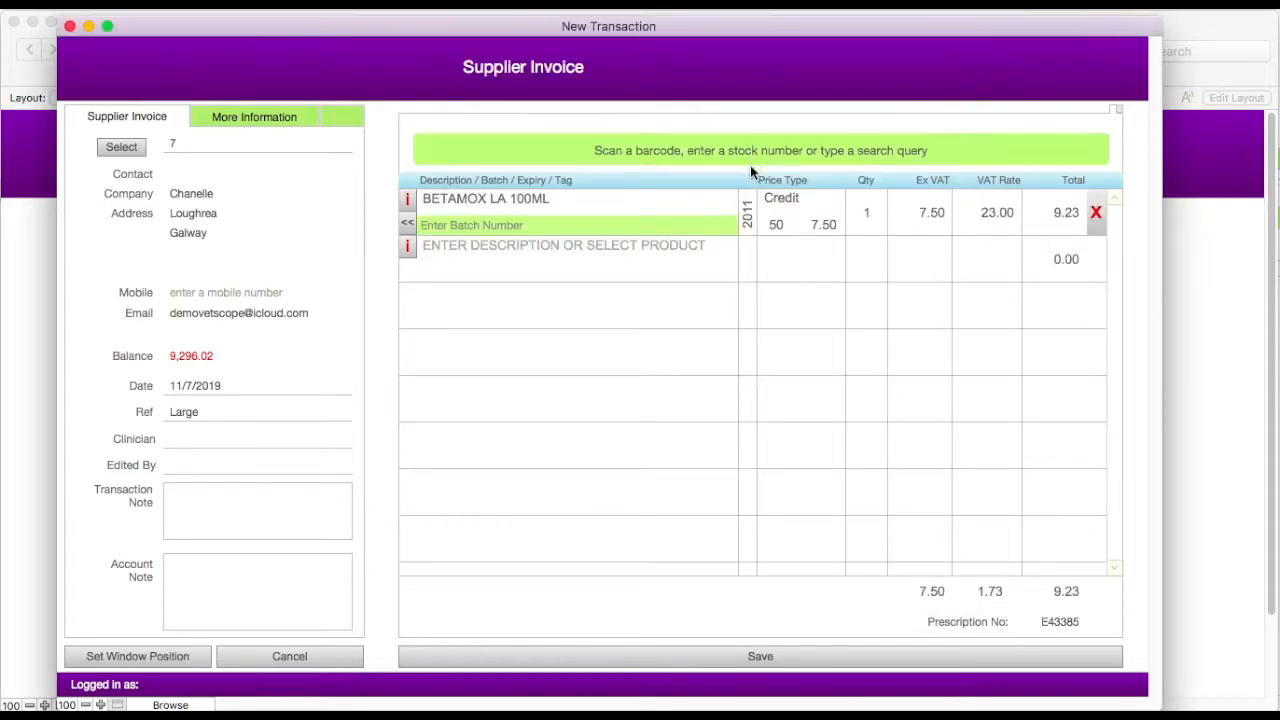
pyautogui.click(752, 217)
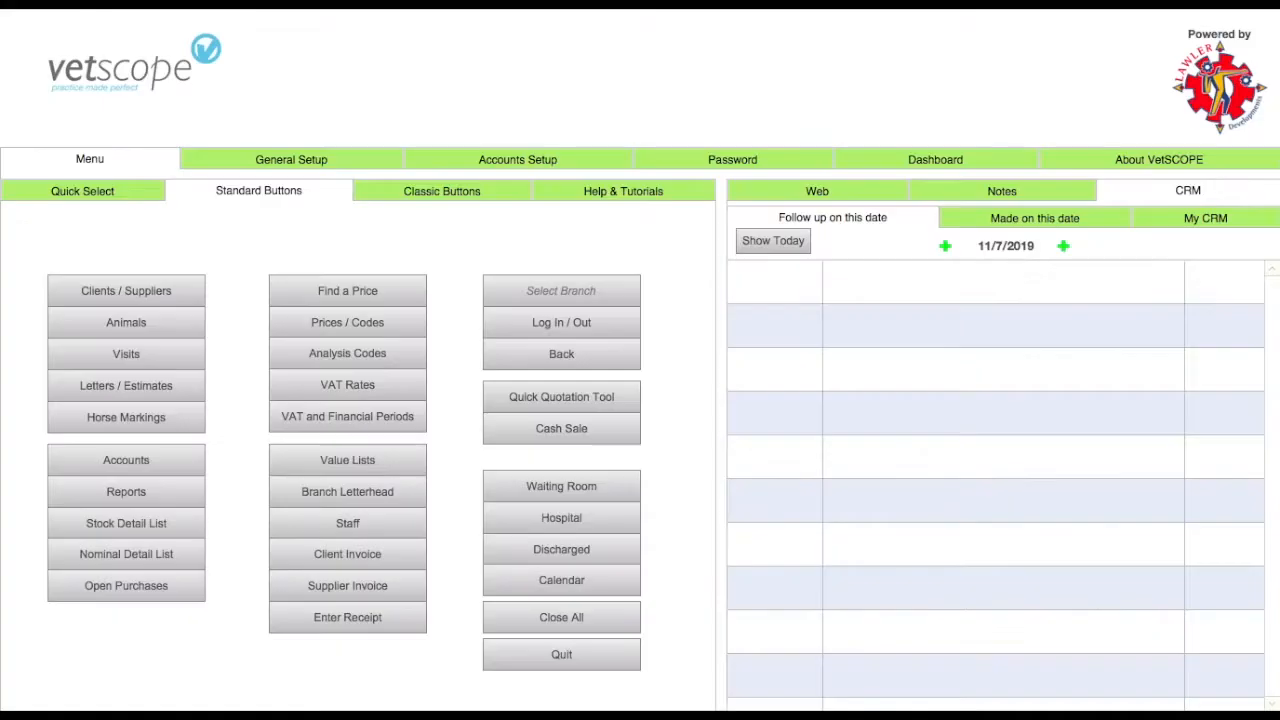
# Open the stock detail list from the main menu and switch from the stock movements to the Nominal view.
pyautogui.click(177, 523)
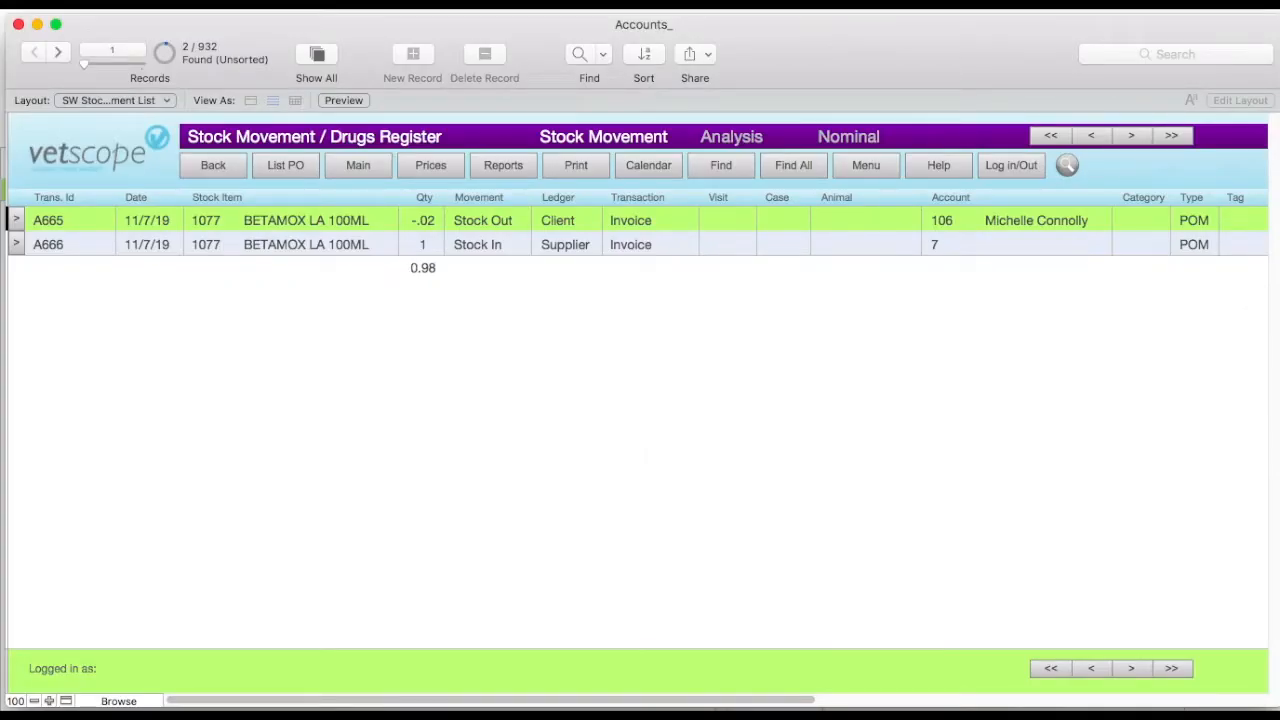
pyautogui.click(849, 135)
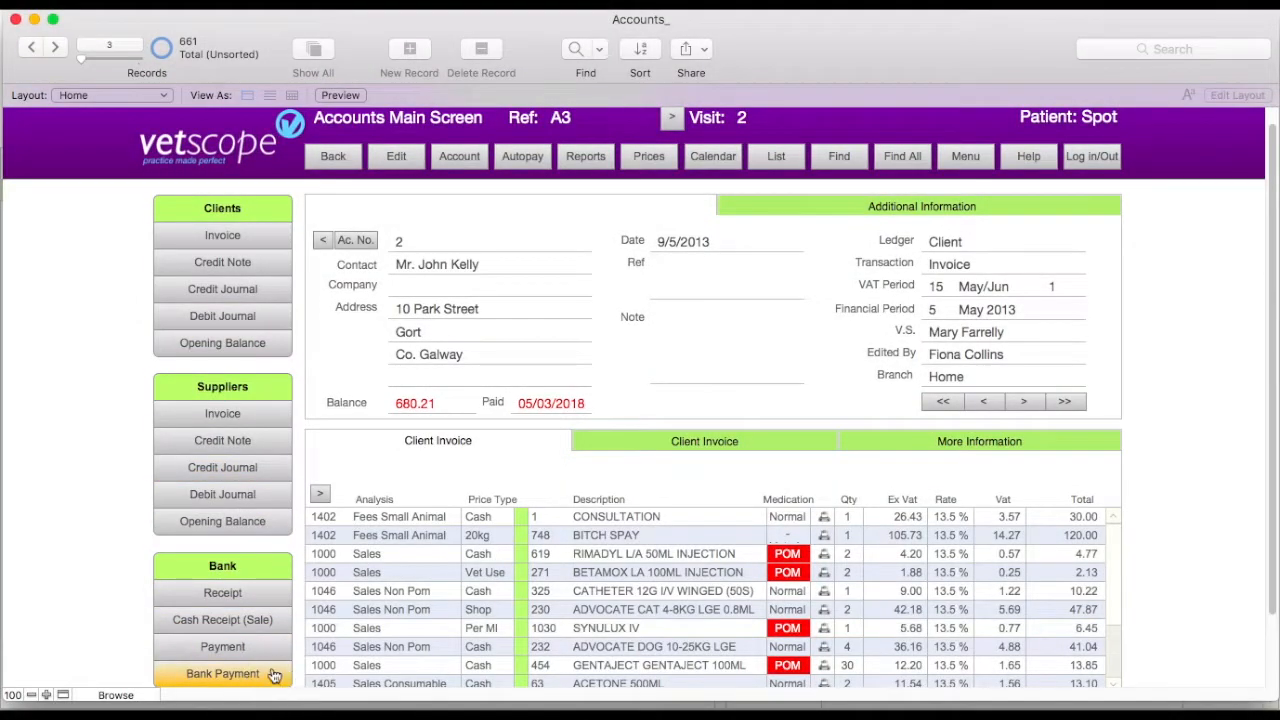
# Start a bank payment, assign analysis code 3001 to its first line and set the line total to 300.
pyautogui.click(274, 676)
pyautogui.click(771, 200)
pyautogui.click(769, 338)
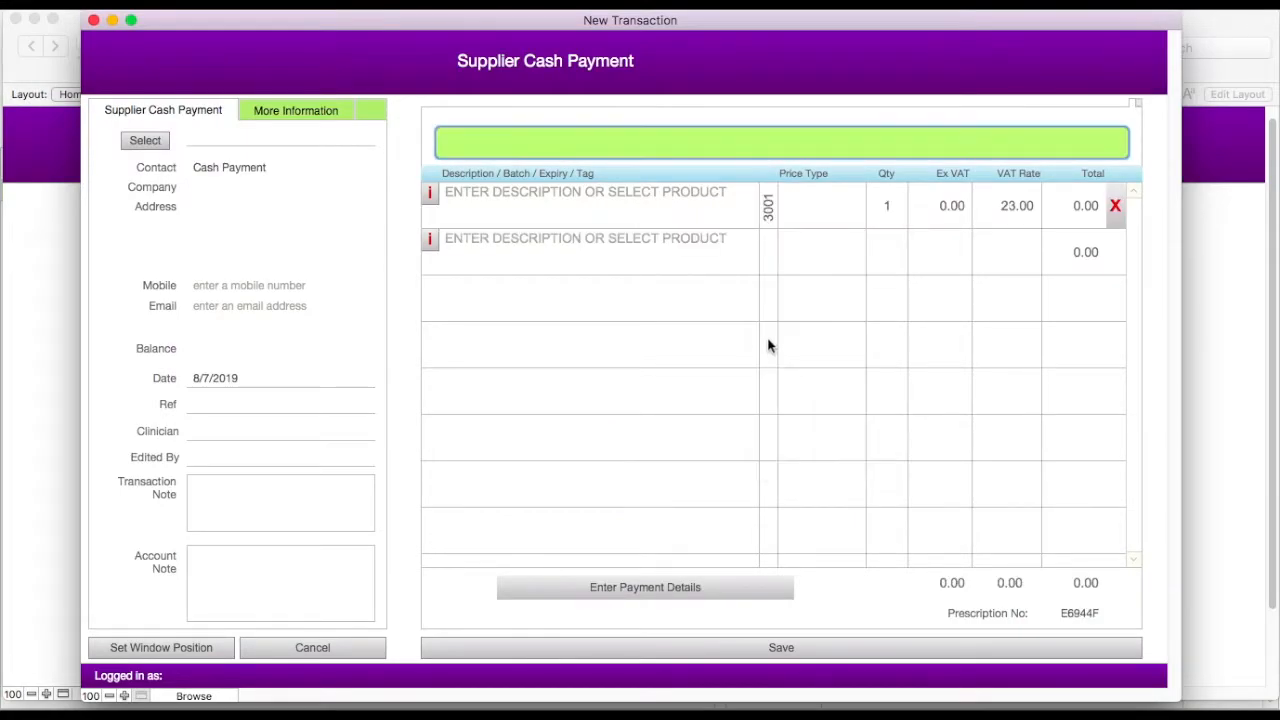
pyautogui.click(1081, 200)
pyautogui.write('3.00')
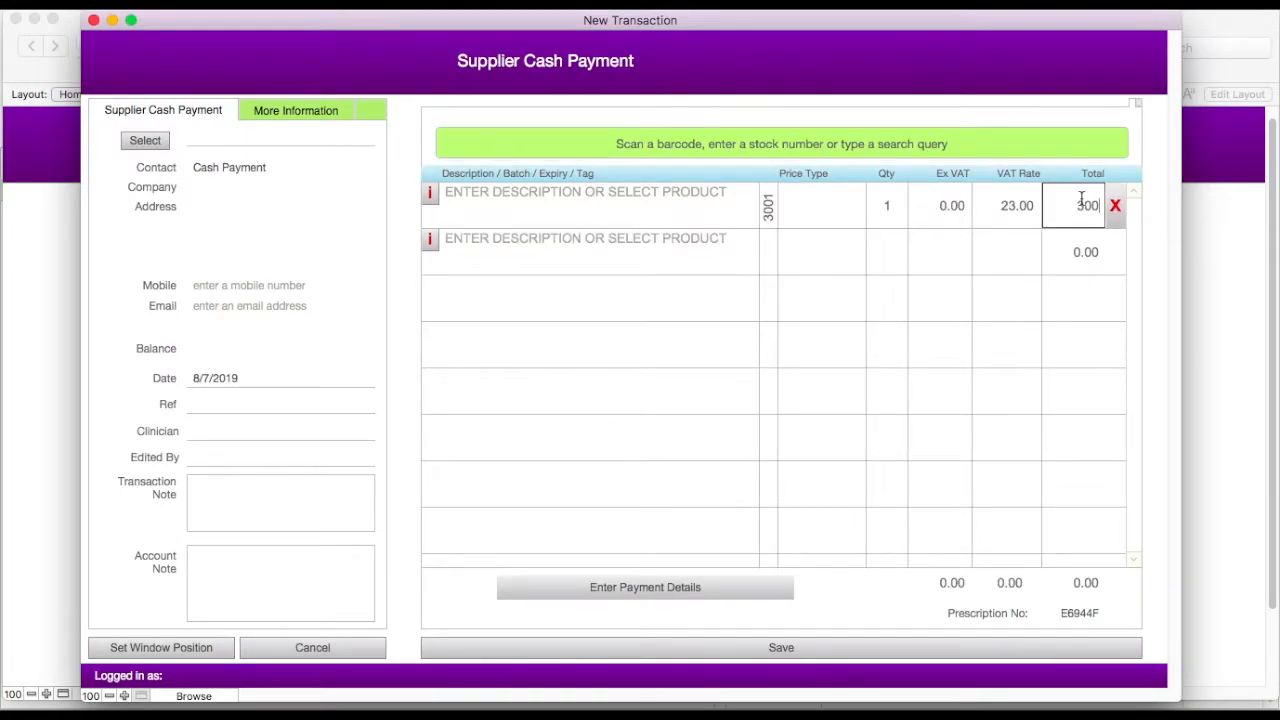
# Describe the payment line as JUNE ELECTRIC BILL and copy that description into the payment's reference.
pyautogui.click(490, 203)
pyautogui.write('JUNE ELECTRIC BILL')
pyautogui.moveTo(614, 189); pyautogui.dragTo(443, 189)
pyautogui.rightClick(452, 190)
pyautogui.click(481, 218)
pyautogui.click(246, 404)
pyautogui.rightClick(250, 404)
pyautogui.click(282, 449)
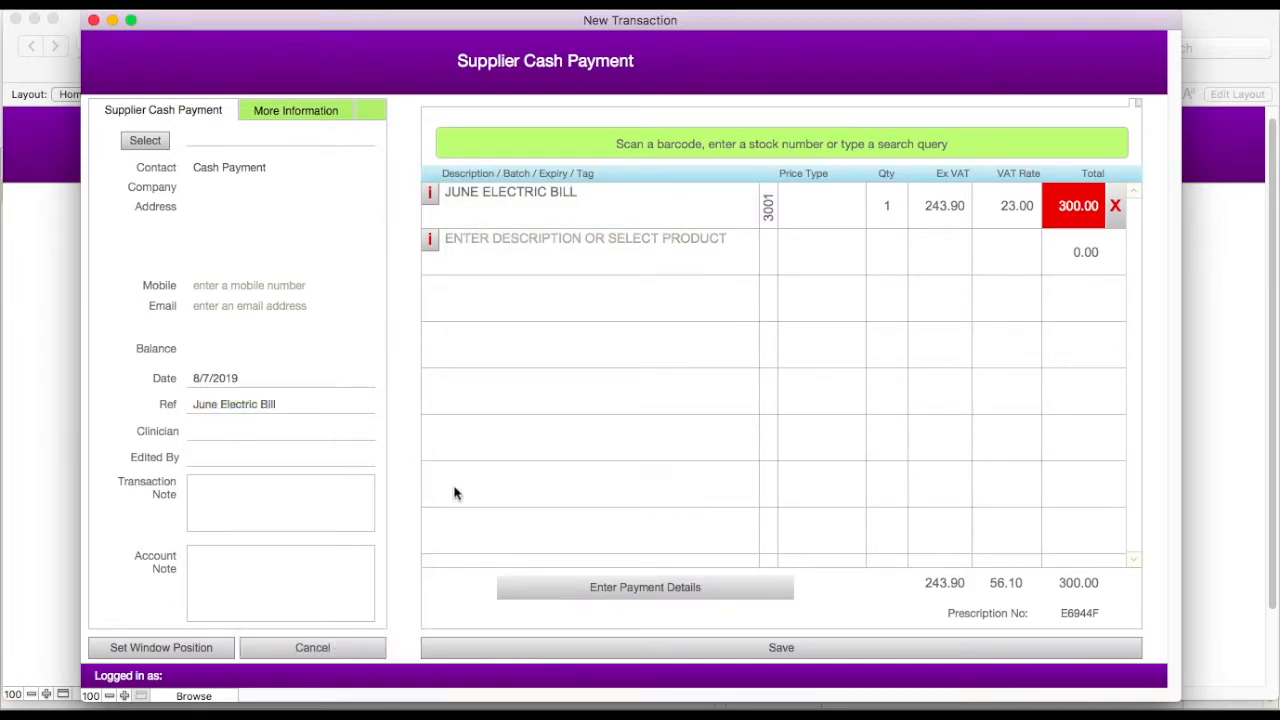
# Enter the payment details for the June electric bill and save the supplier cash payment.
pyautogui.click(524, 587)
pyautogui.click(571, 434)
pyautogui.click(606, 650)
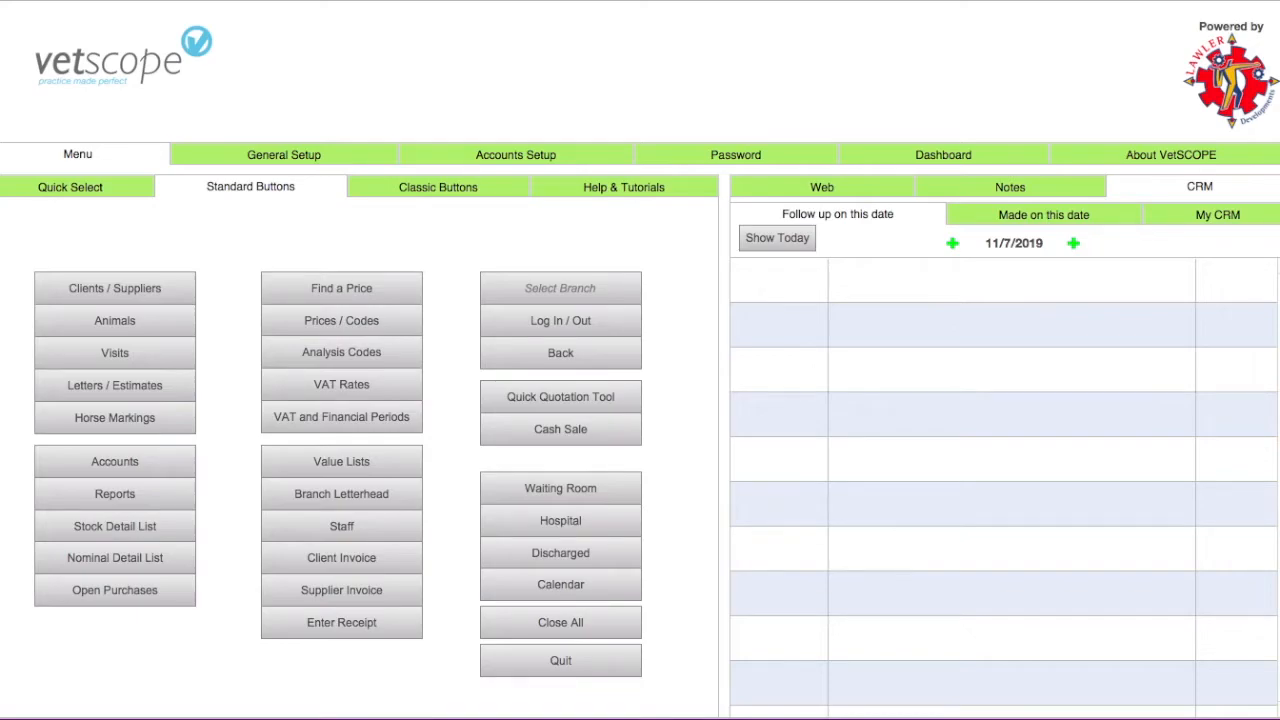
# Show the Help & Tutorials resources on the main menu.
pyautogui.click(555, 186)
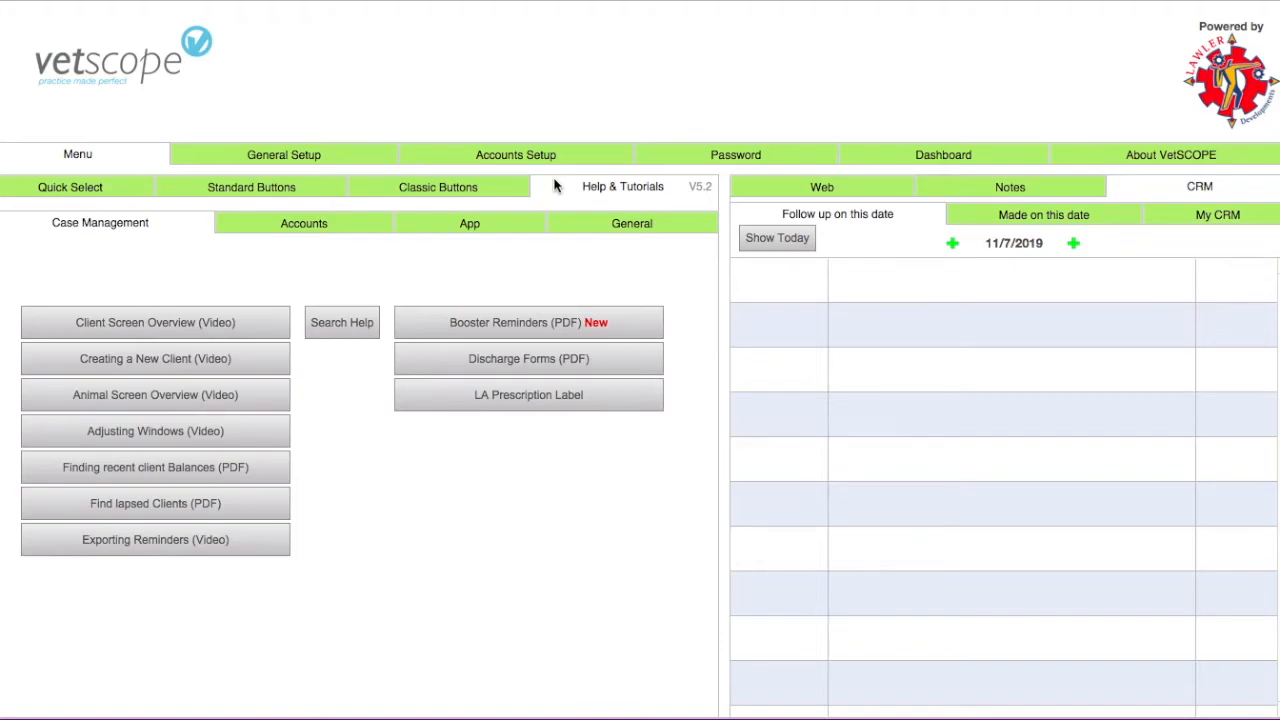